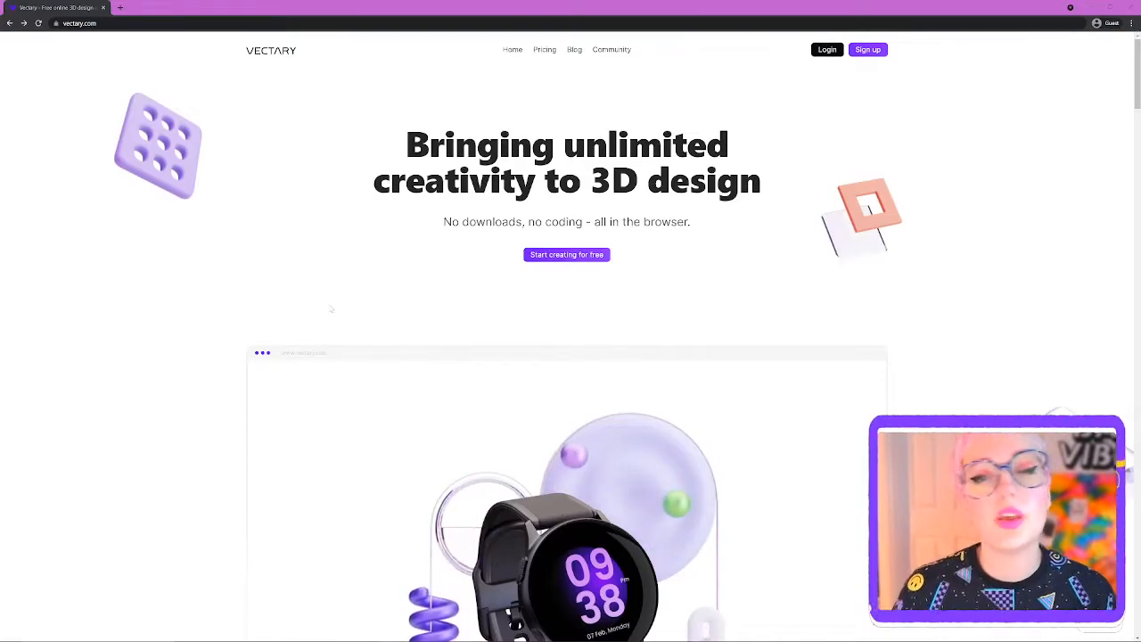
- Open Sign up and submit a new e-mail address and password in the Create Account form
{"action": "left_click", "coordinate": [870, 51]}
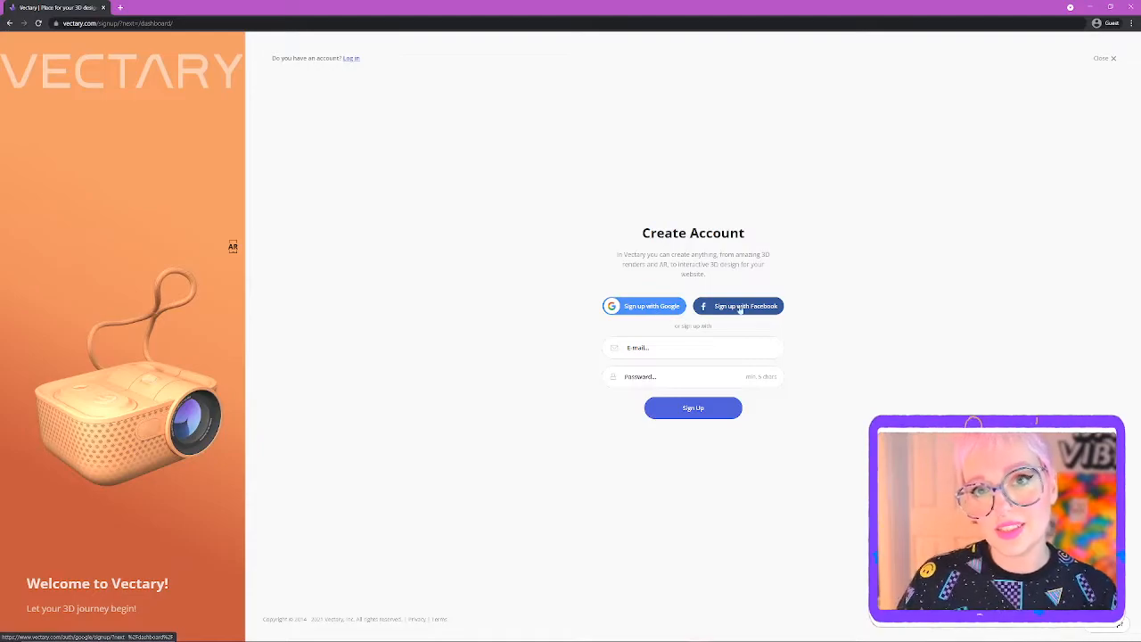
{"action": "left_click", "coordinate": [628, 348]}
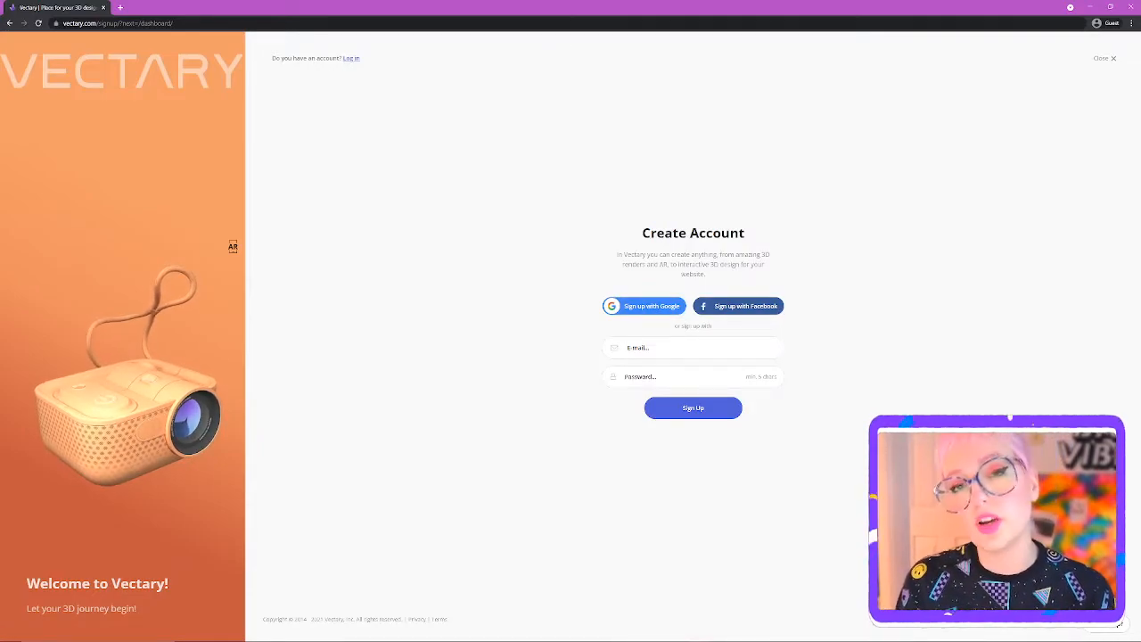
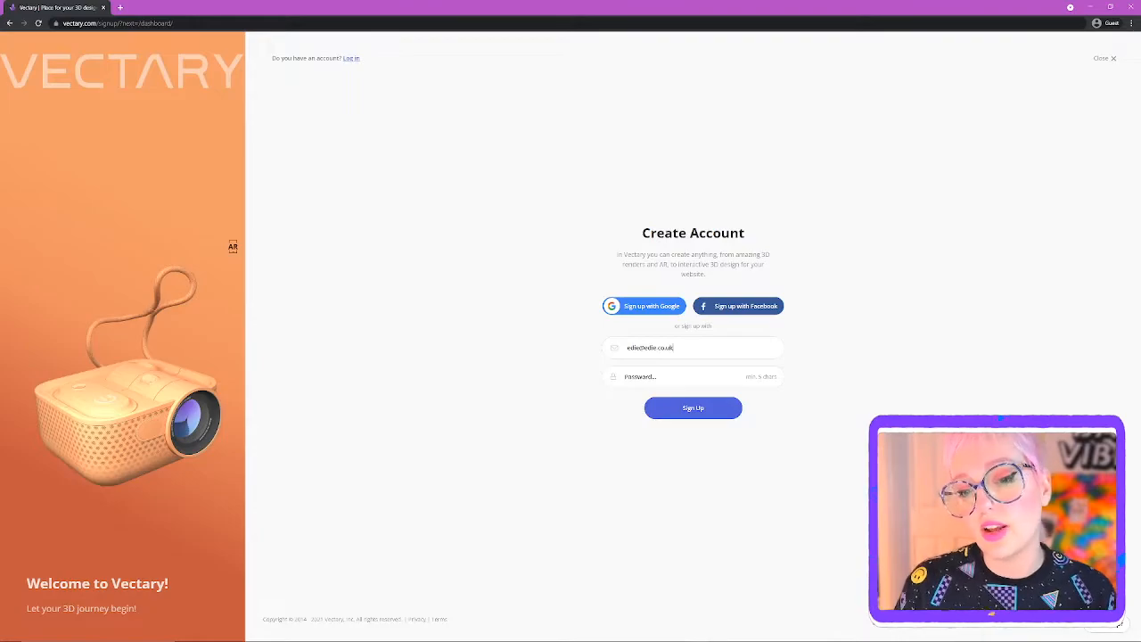
{"action": "type", "text": "•••••••••••••••"}
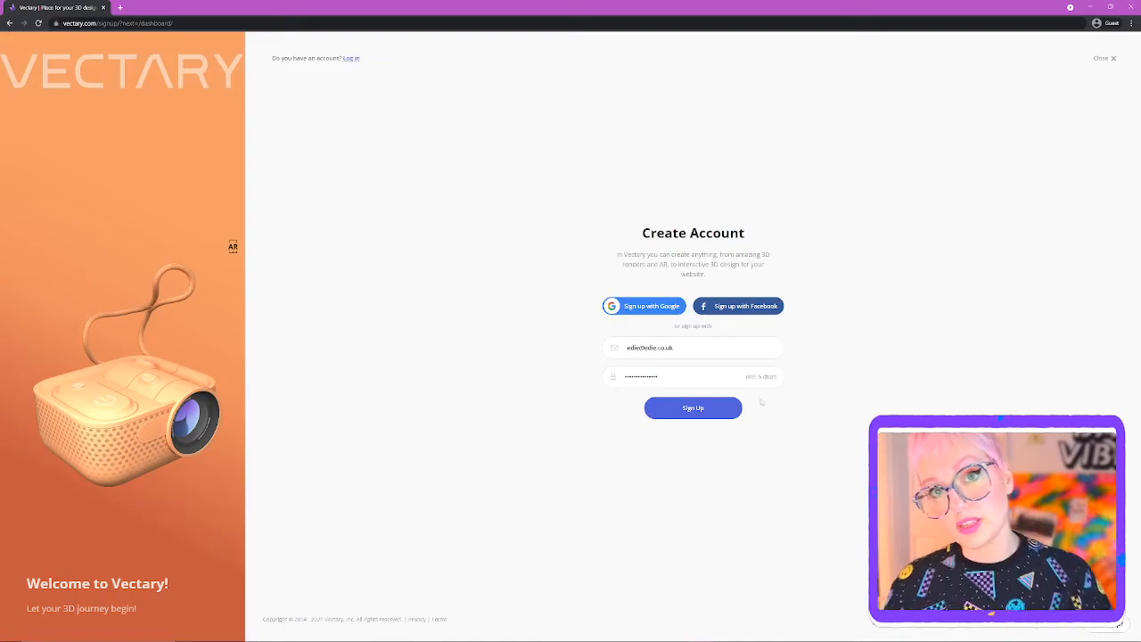
{"action": "left_click", "coordinate": [684, 410]}
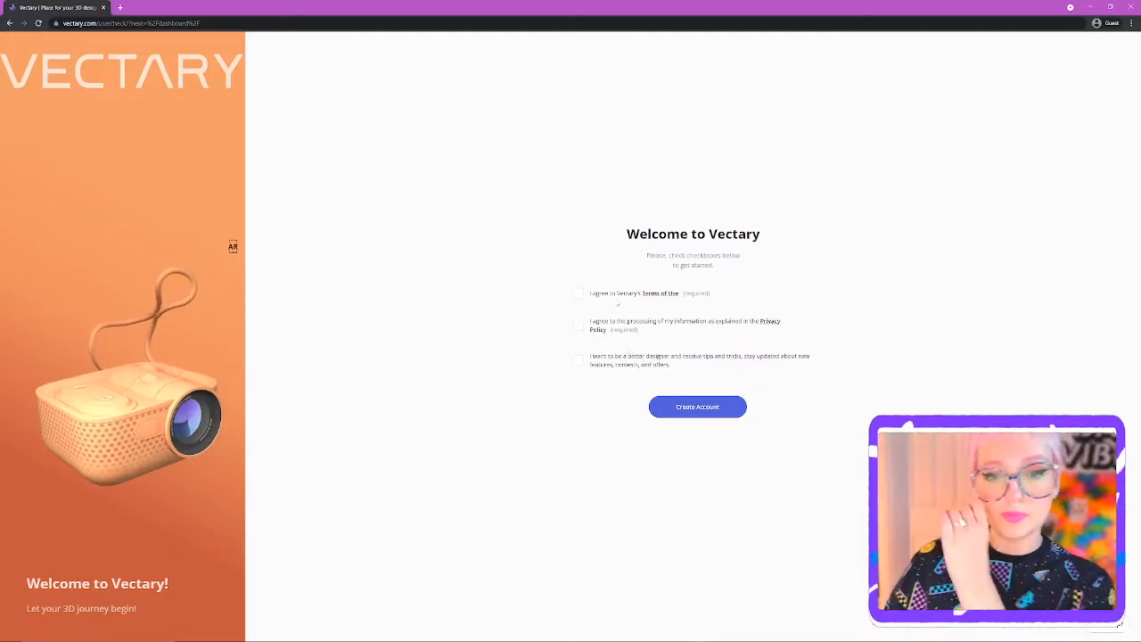
- Agree to the Terms of Use and Privacy Policy, then create the account
{"action": "left_click", "coordinate": [615, 293]}
{"action": "left_click", "coordinate": [618, 331]}
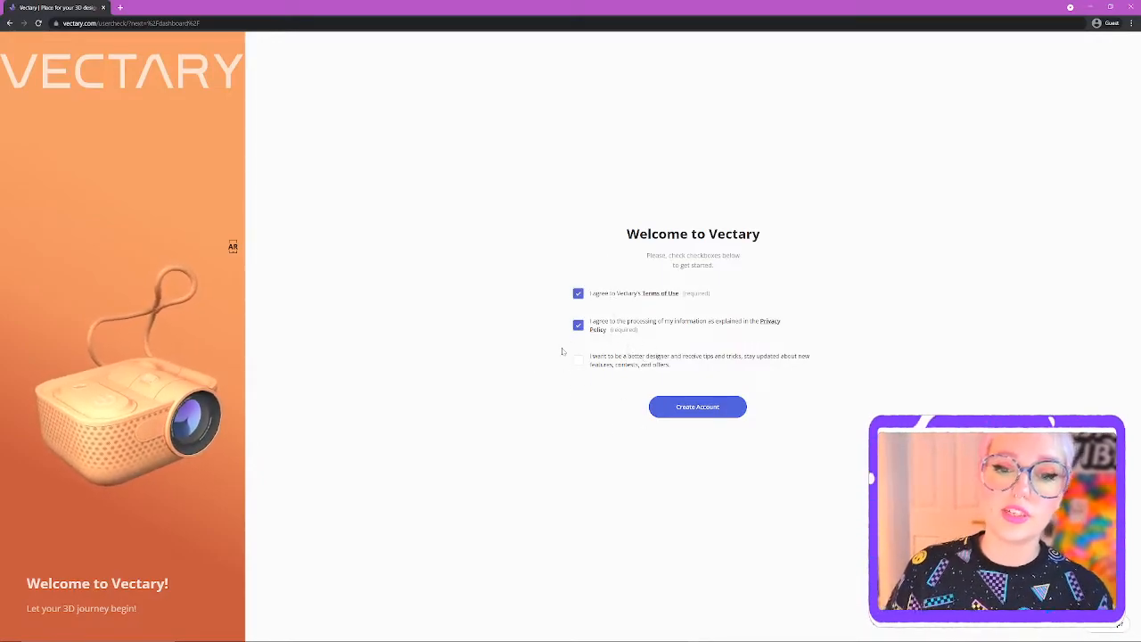
{"action": "left_click", "coordinate": [677, 407]}
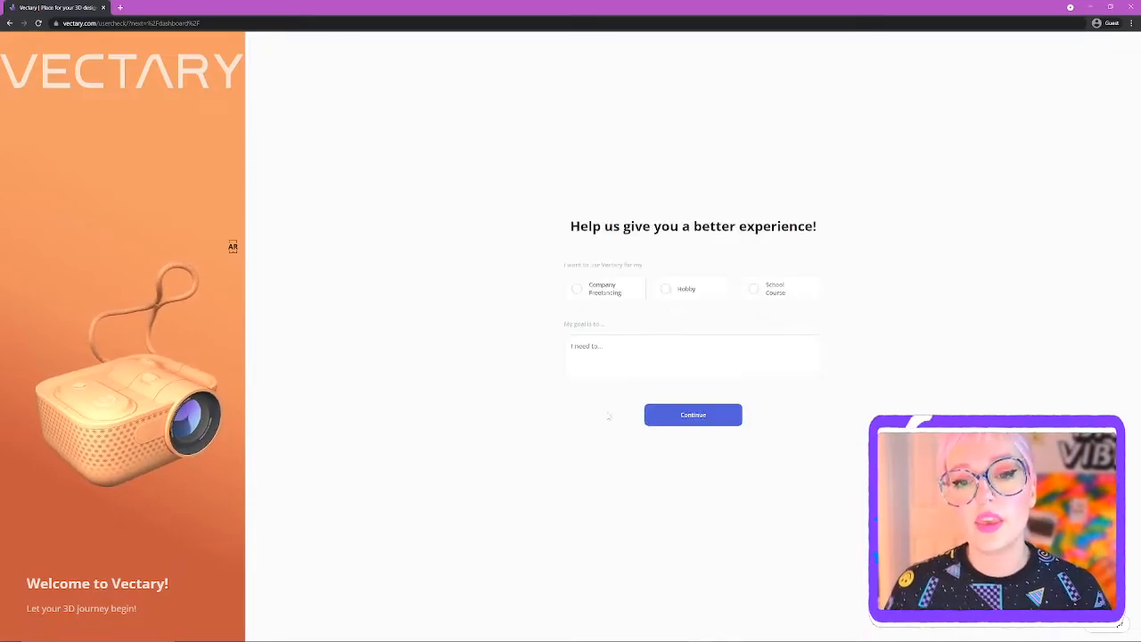
- Answer the survey as company freelancing with goal 'fgdfgs', skipping the business questions
{"action": "left_click", "coordinate": [595, 293]}
{"action": "left_click", "coordinate": [598, 350]}
{"action": "type", "text": "fgdfgs"}
{"action": "left_click", "coordinate": [691, 425]}
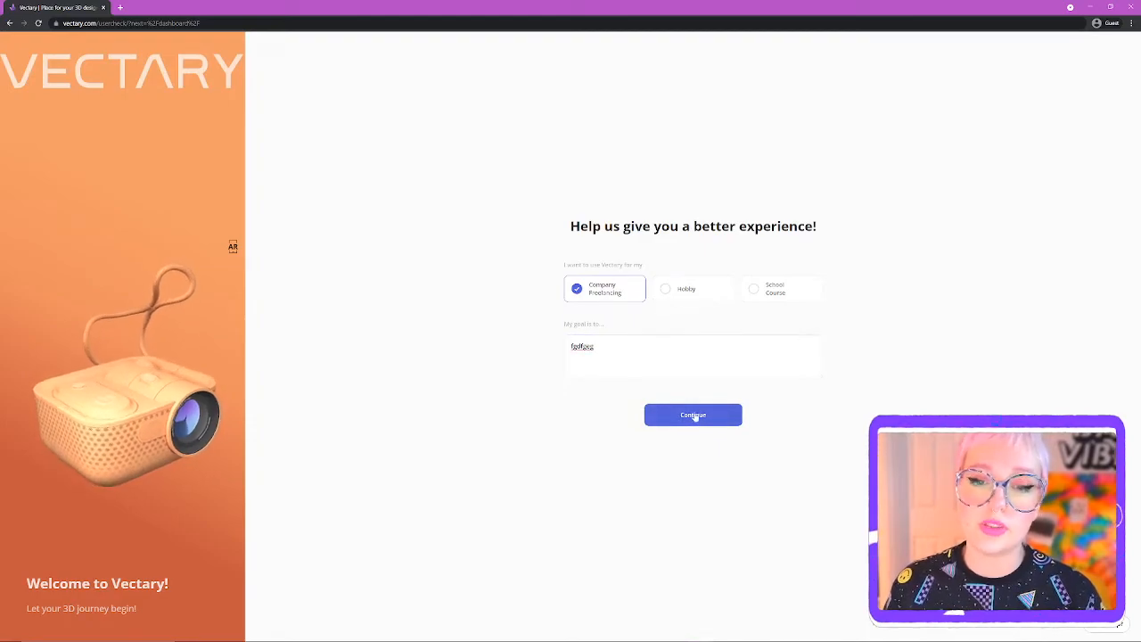
{"action": "left_click", "coordinate": [693, 415]}
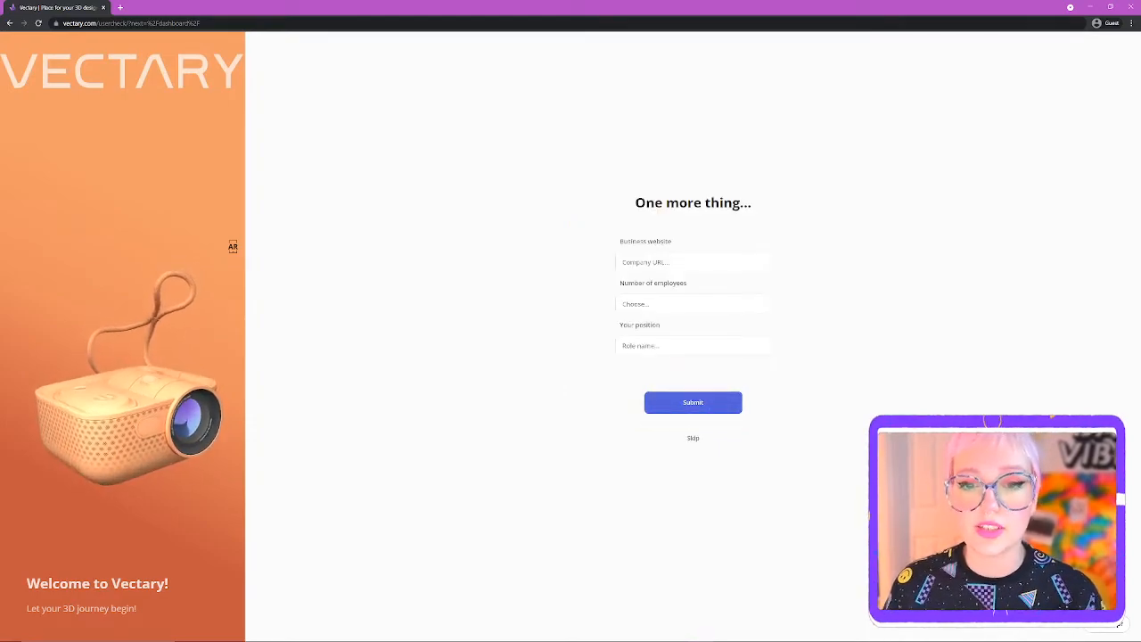
{"action": "left_click", "coordinate": [693, 439]}
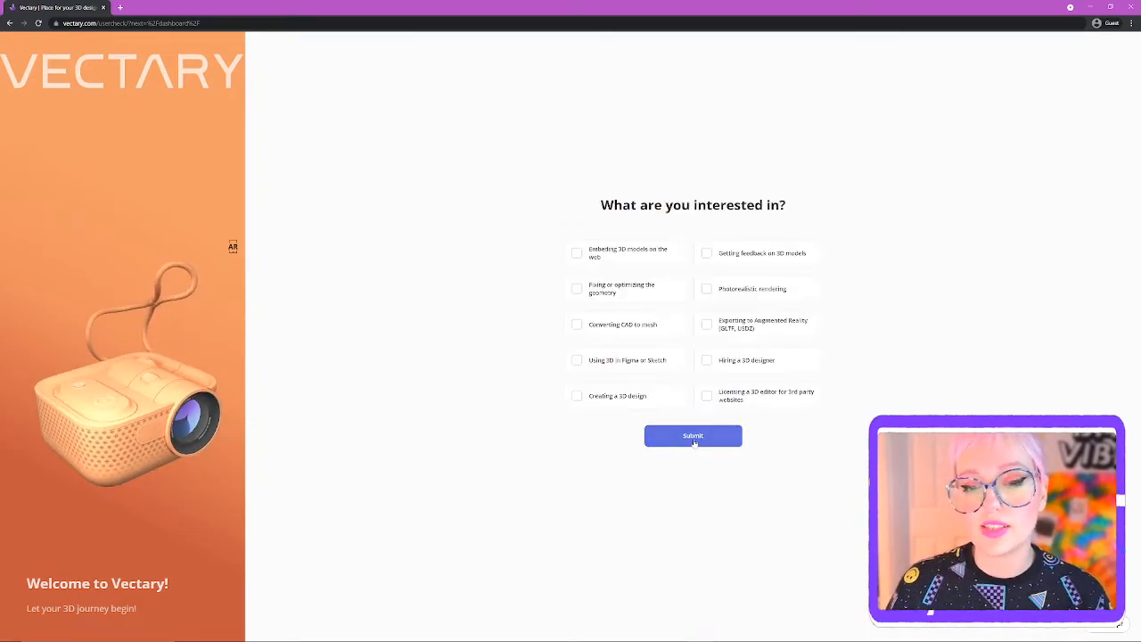
- Submit interests: licensing an editor, embedding models, feedback, Figma/Sketch, and geometry fixing
{"action": "left_click", "coordinate": [707, 395]}
{"action": "left_click", "coordinate": [577, 252]}
{"action": "left_click", "coordinate": [707, 252]}
{"action": "left_click", "coordinate": [706, 288]}
{"action": "left_click", "coordinate": [706, 288]}
{"action": "left_click", "coordinate": [577, 359]}
{"action": "left_click", "coordinate": [577, 288]}
{"action": "left_click", "coordinate": [695, 440]}
- Enter a preferred first name to finish onboarding and reach the Drafts dashboard
{"action": "left_click", "coordinate": [733, 314]}
{"action": "type", "text": "Edie"}
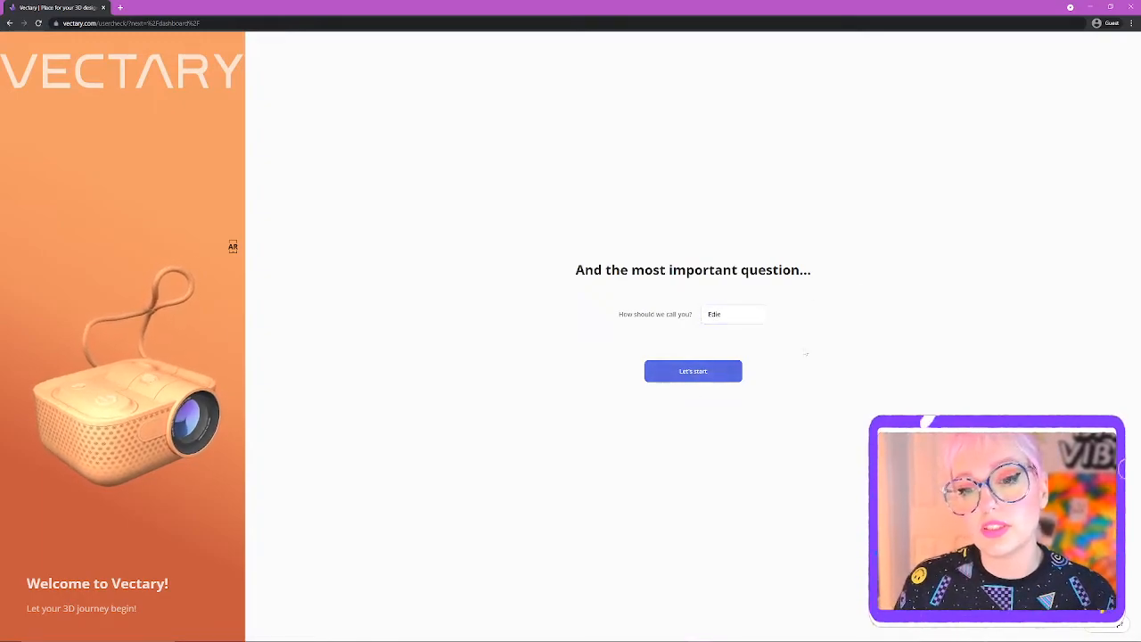
{"action": "key", "text": "Return"}
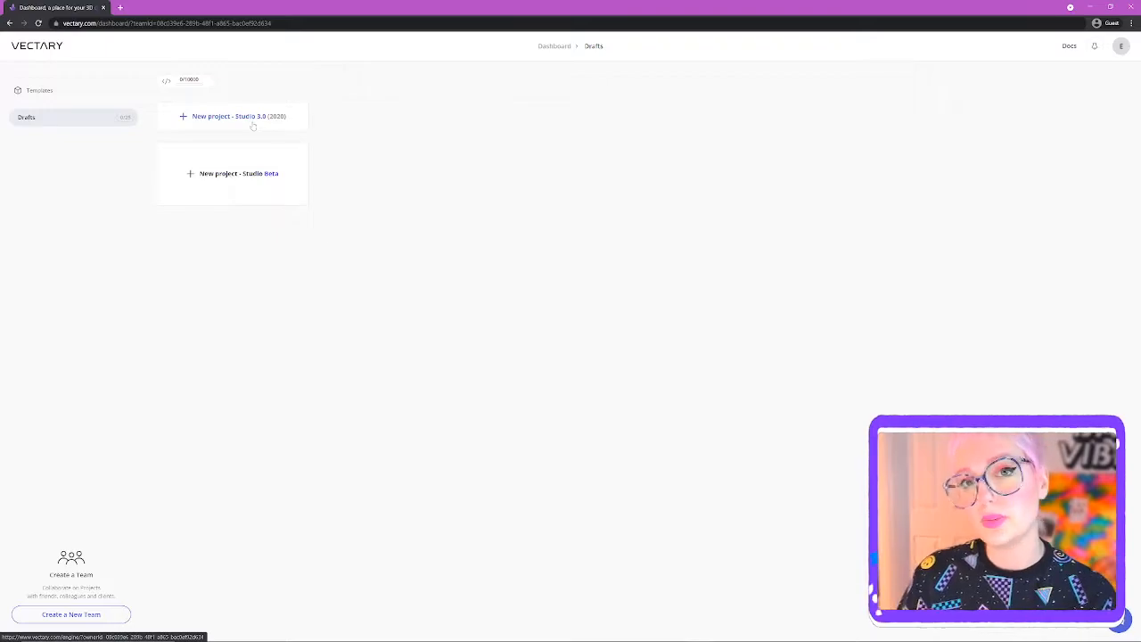
- Create a new Studio Beta project and dismiss its welcome notice
{"action": "left_click", "coordinate": [234, 173]}
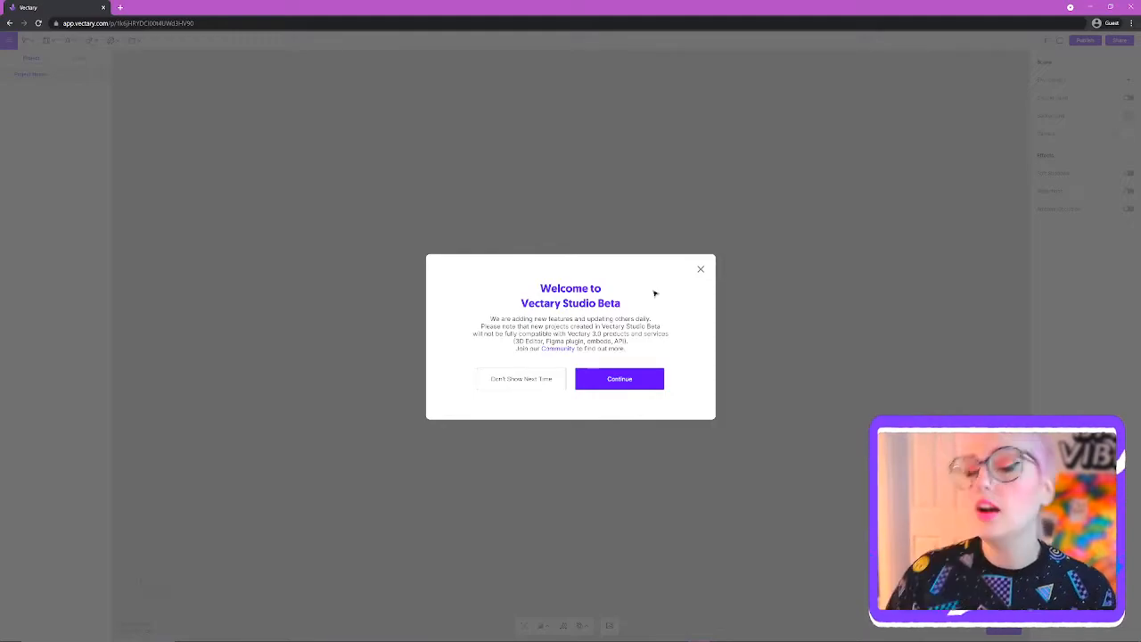
{"action": "left_click", "coordinate": [647, 378]}
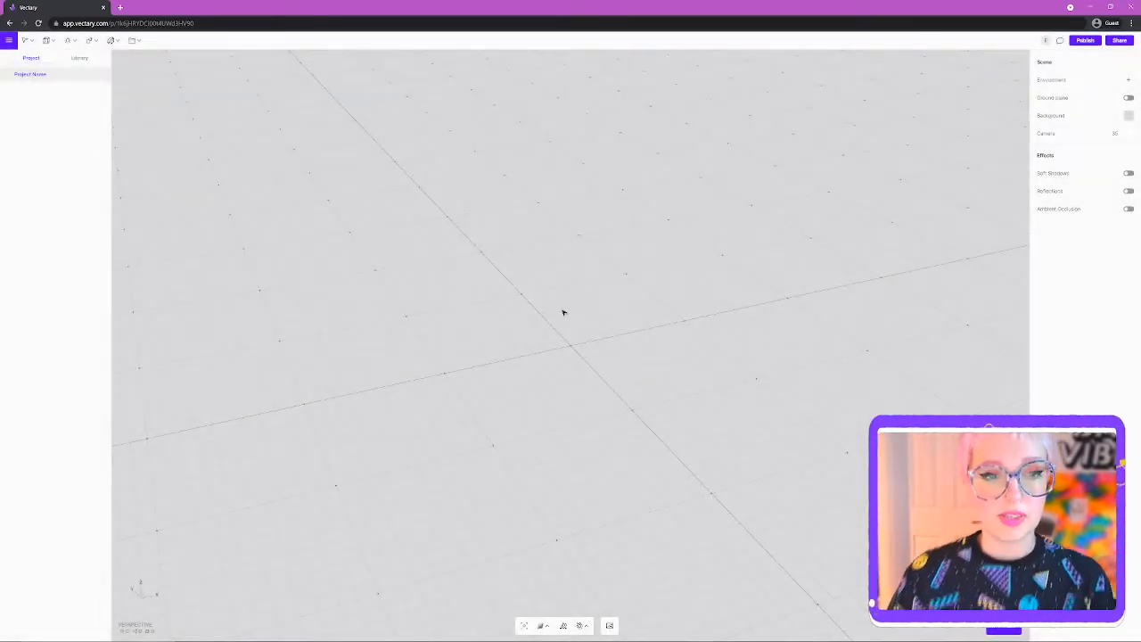
{"action": "left_click_drag", "start_coordinate": [591, 330], "coordinate": [597, 299]}
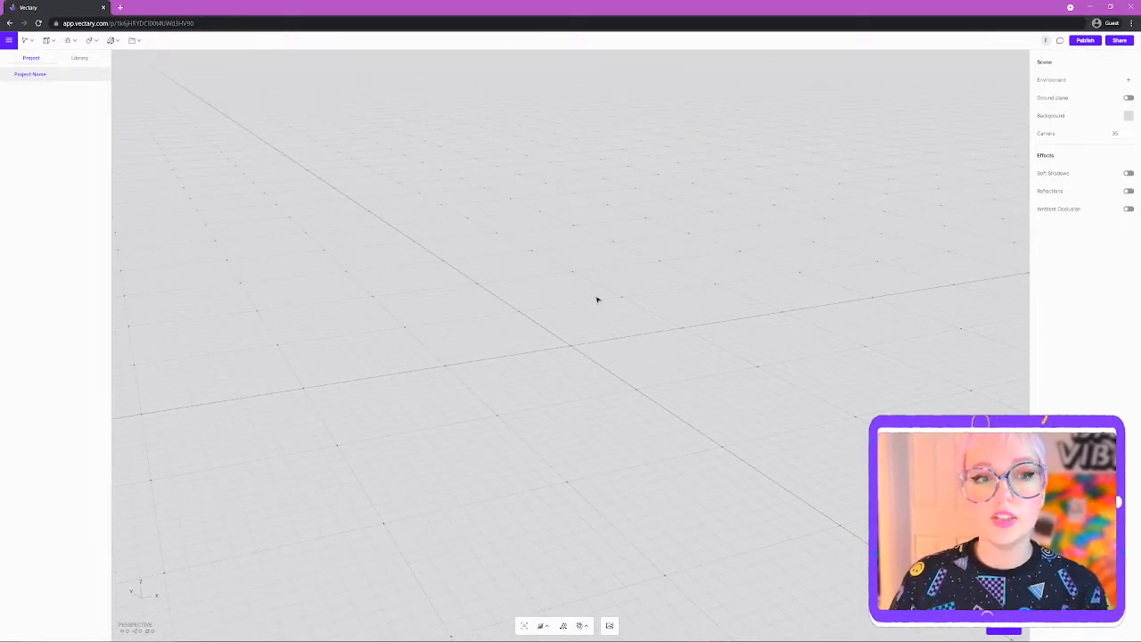
{"action": "mouse_move", "coordinate": [592, 310]}
{"action": "left_mouse_down"}
{"action": "mouse_move", "coordinate": [591, 385]}
{"action": "mouse_move", "coordinate": [592, 309]}
{"action": "mouse_move", "coordinate": [575, 321]}
{"action": "left_mouse_up"}
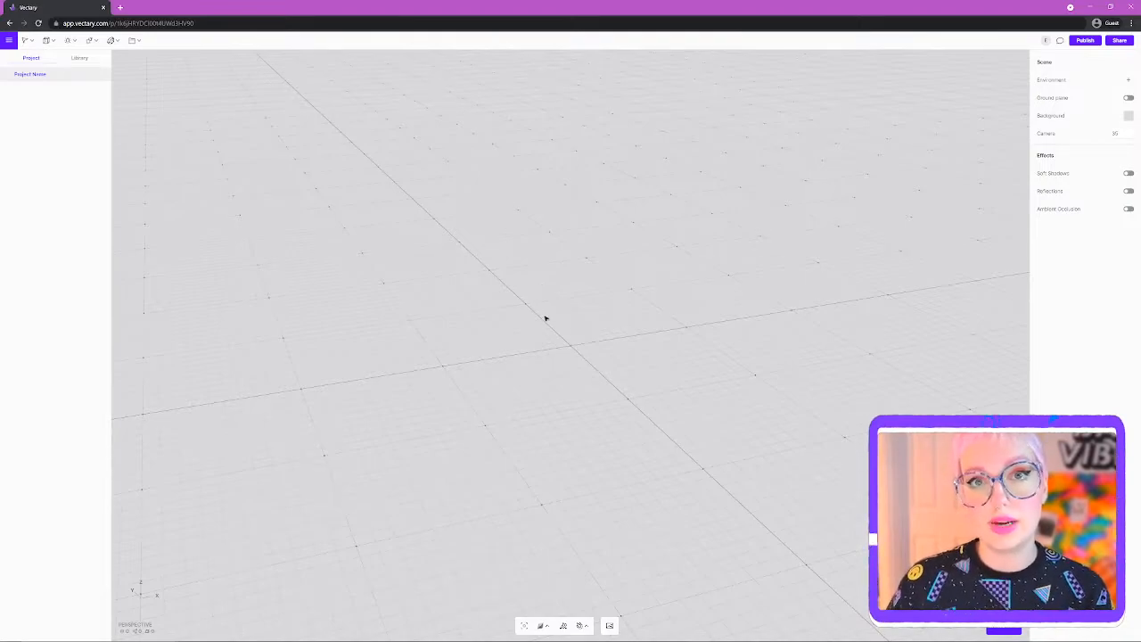
- Orbit and zoom around the empty grid, ending at a flatter viewing angle
{"action": "left_click_drag", "start_coordinate": [535, 298], "coordinate": [668, 336]}
{"action": "left_click_drag", "start_coordinate": [568, 343], "coordinate": [542, 375]}
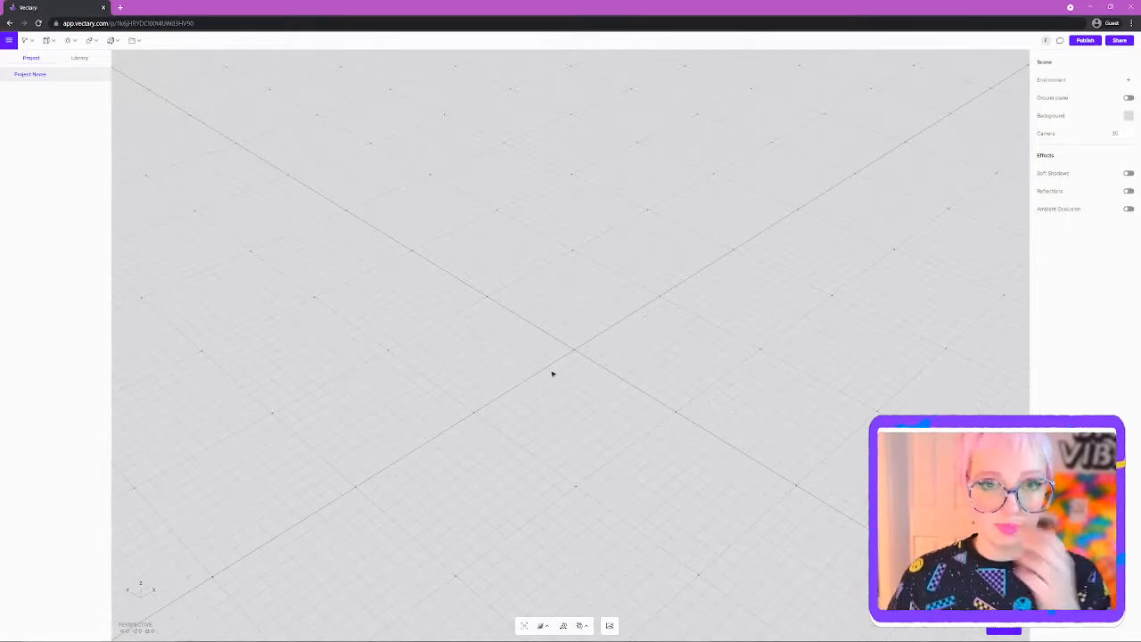
{"action": "scroll", "coordinate": [548, 371], "scroll_direction": "up", "scroll_amount": 2}
{"action": "scroll", "coordinate": [547, 371], "scroll_direction": "down", "scroll_amount": 2}
{"action": "scroll", "coordinate": [548, 372], "scroll_direction": "up", "scroll_amount": 4}
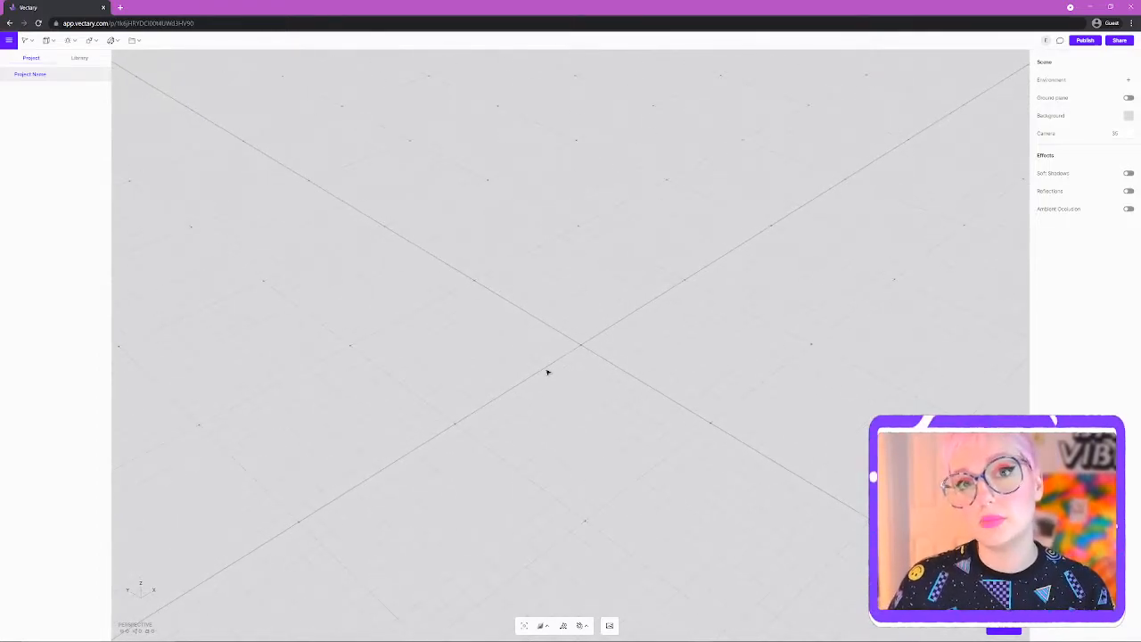
{"action": "scroll", "coordinate": [547, 372], "scroll_direction": "down", "scroll_amount": 2}
{"action": "mouse_move", "coordinate": [577, 331]}
{"action": "left_mouse_down"}
{"action": "mouse_move", "coordinate": [571, 316]}
{"action": "mouse_move", "coordinate": [566, 327]}
{"action": "left_mouse_up"}
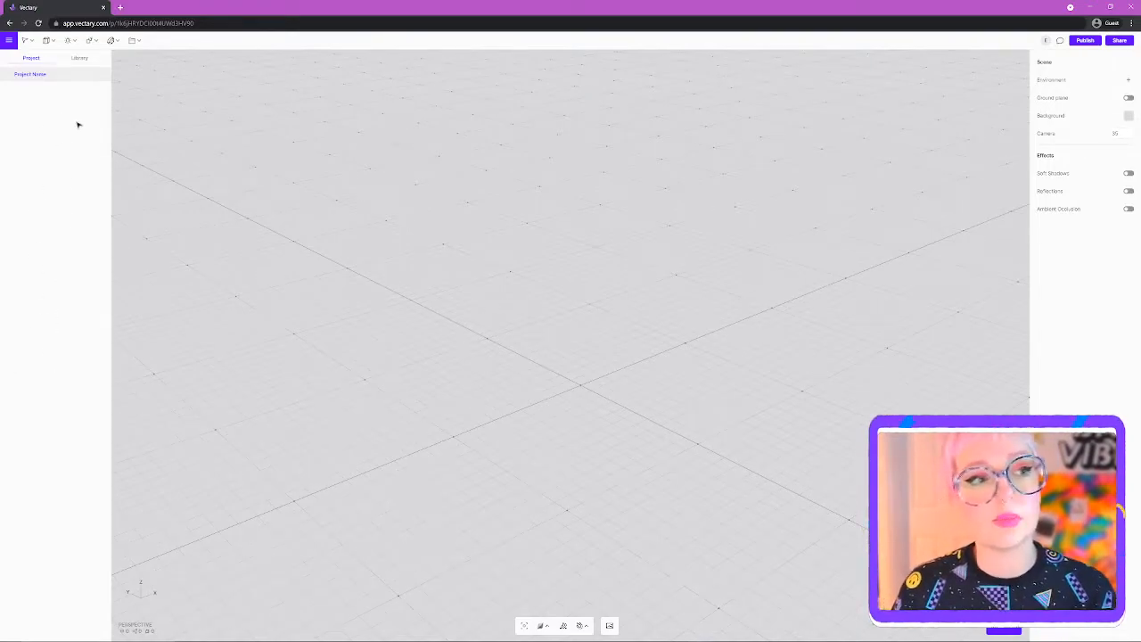
- Add a sphere and raise it above the grid to height 90.48
{"action": "mouse_move", "coordinate": [48, 43]}
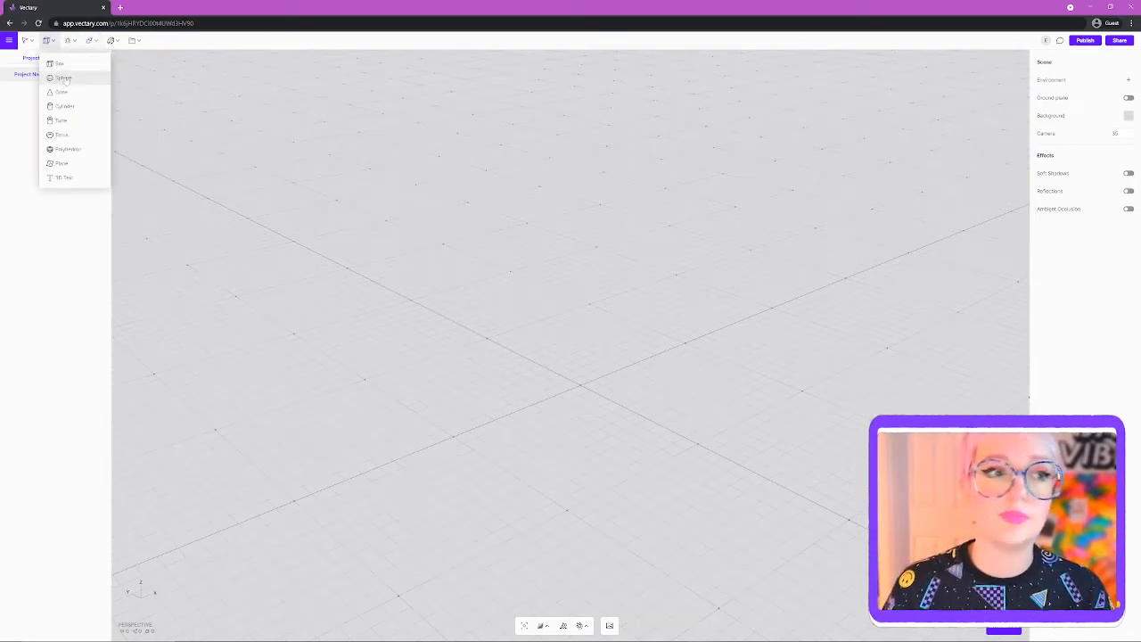
{"action": "left_click", "coordinate": [64, 78]}
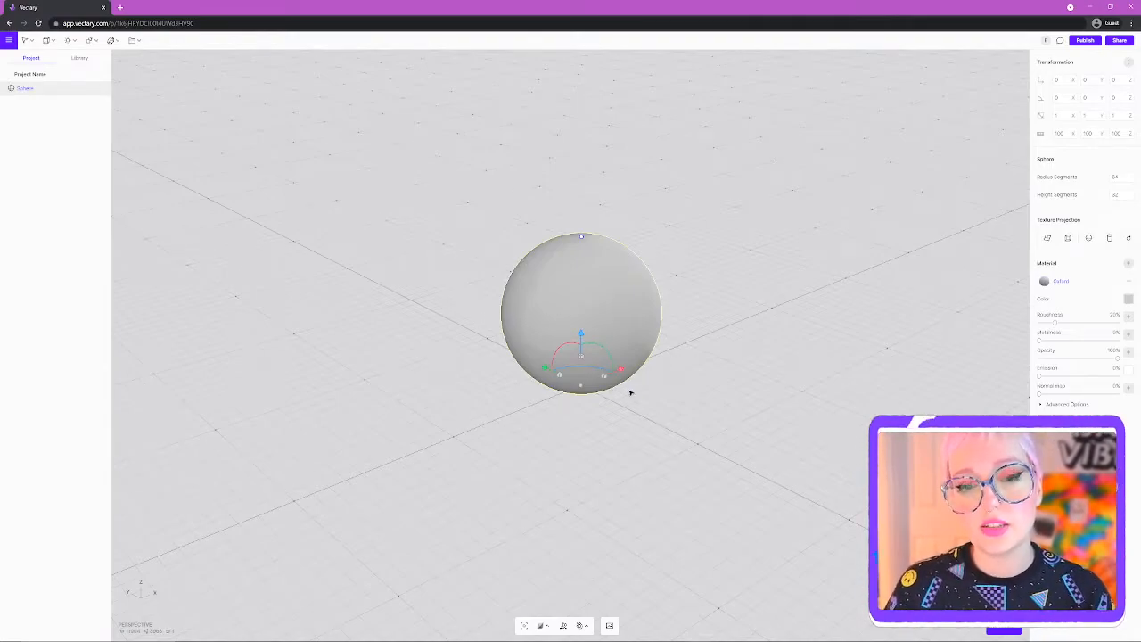
{"action": "left_click_drag", "start_coordinate": [580, 334], "coordinate": [580, 280]}
{"action": "left_click_drag", "start_coordinate": [554, 196], "coordinate": [557, 187]}
{"action": "left_click_drag", "start_coordinate": [603, 205], "coordinate": [600, 237]}
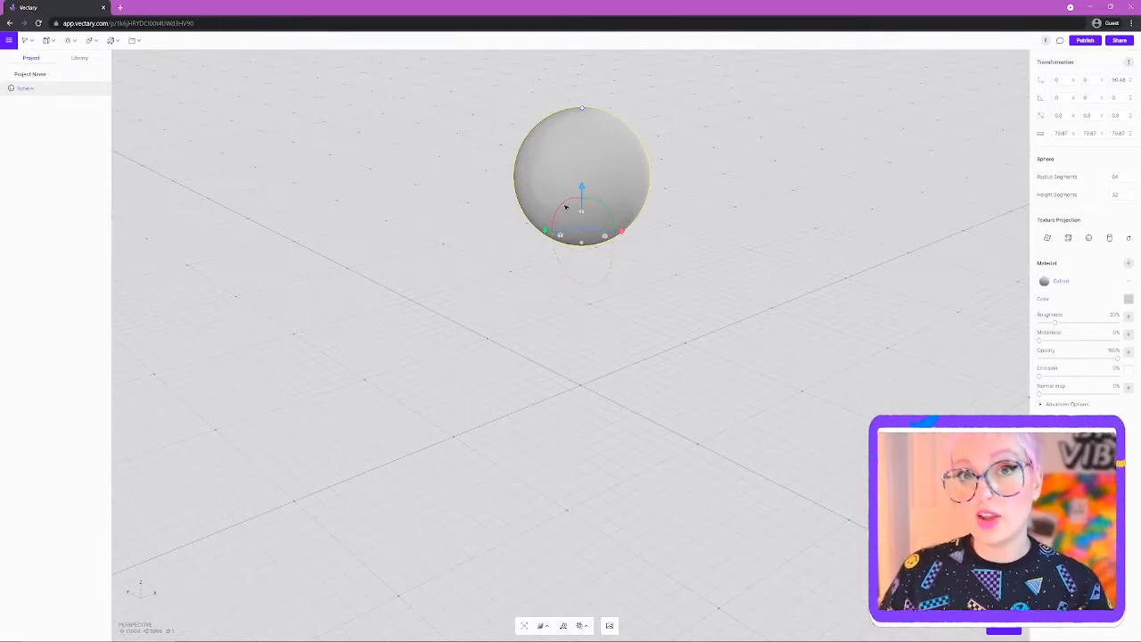
- Rescale the sphere until it measures about 70.92 on each axis
{"action": "left_click", "coordinate": [655, 176]}
{"action": "left_click", "coordinate": [46, 40]}
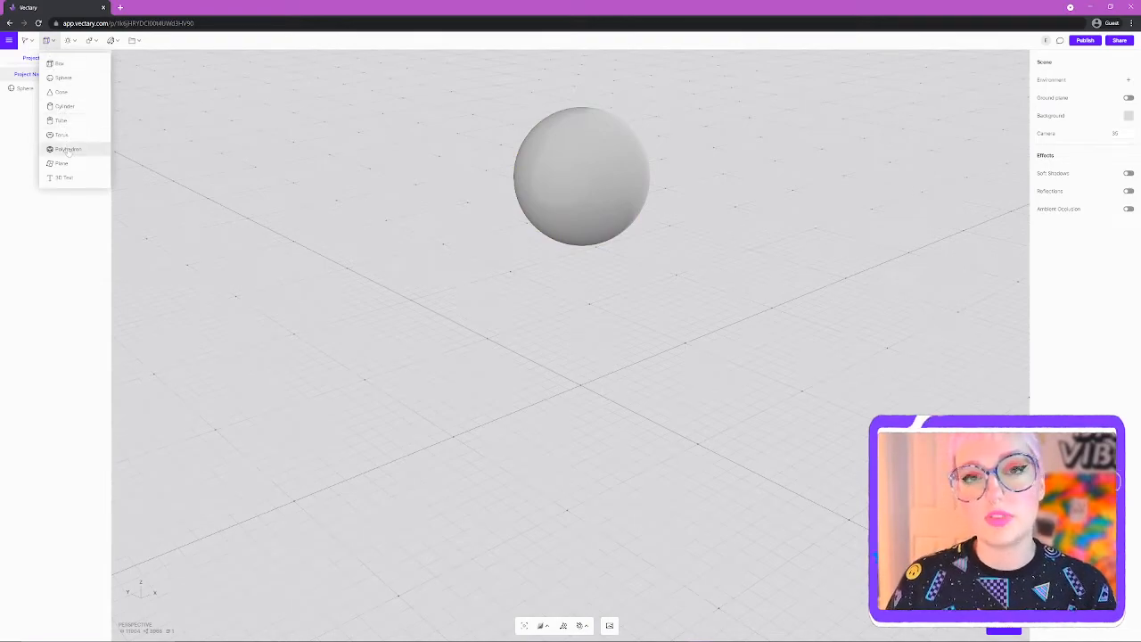
{"action": "left_click", "coordinate": [576, 155]}
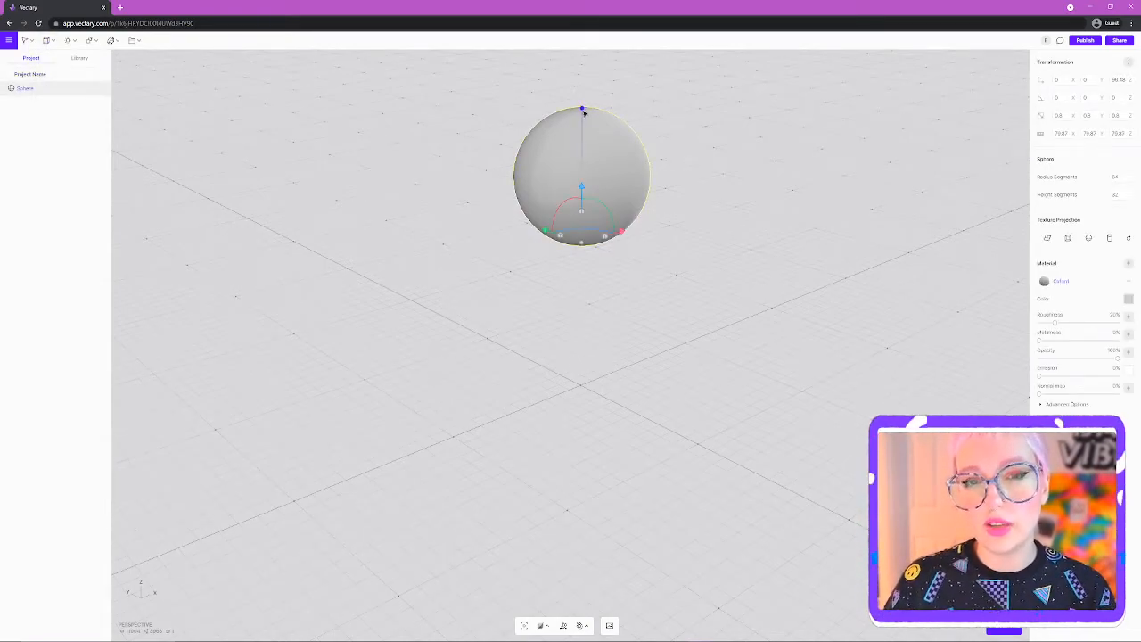
{"action": "mouse_move", "coordinate": [582, 109]}
{"action": "left_mouse_down"}
{"action": "mouse_move", "coordinate": [582, 79]}
{"action": "mouse_move", "coordinate": [583, 146]}
{"action": "mouse_move", "coordinate": [582, 107]}
{"action": "mouse_move", "coordinate": [583, 133]}
{"action": "mouse_move", "coordinate": [583, 107]}
{"action": "mouse_move", "coordinate": [585, 128]}
{"action": "mouse_move", "coordinate": [587, 115]}
{"action": "left_mouse_up"}
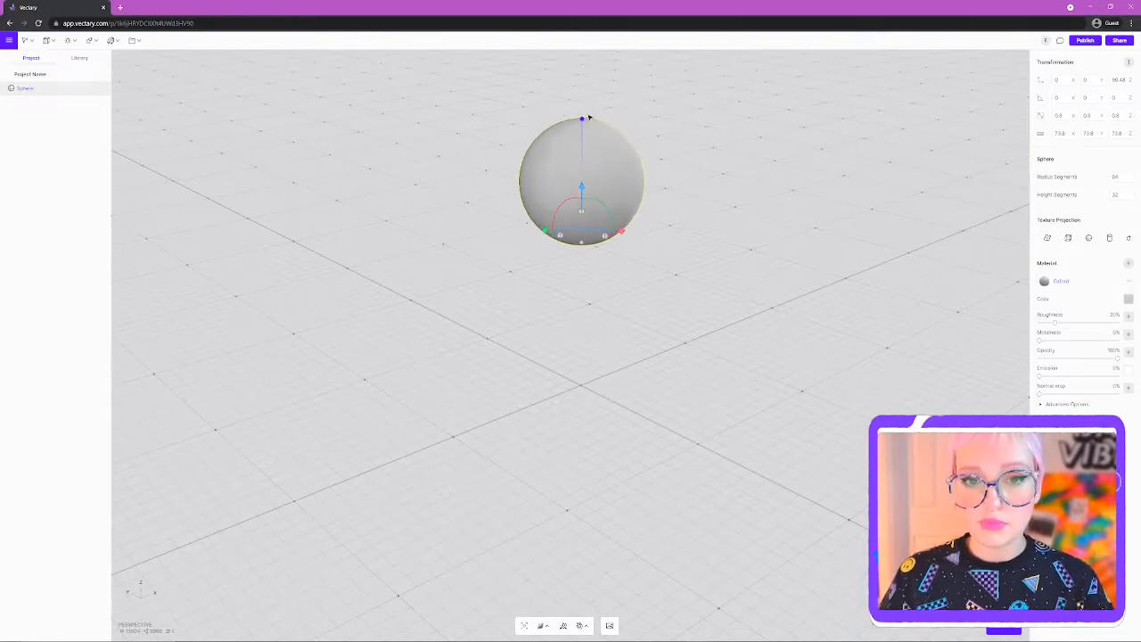
{"action": "middle_click_drag", "start_coordinate": [718, 151], "coordinate": [711, 171]}
{"action": "right_click_drag", "start_coordinate": [682, 271], "coordinate": [532, 260]}
{"action": "mouse_move", "coordinate": [532, 214]}
{"action": "left_mouse_down"}
{"action": "mouse_move", "coordinate": [530, 151]}
{"action": "mouse_move", "coordinate": [534, 229]}
{"action": "mouse_move", "coordinate": [533, 214]}
{"action": "left_mouse_up"}
{"action": "middle_click_drag", "start_coordinate": [674, 321], "coordinate": [678, 298]}
{"action": "right_click_drag", "start_coordinate": [677, 299], "coordinate": [717, 280]}
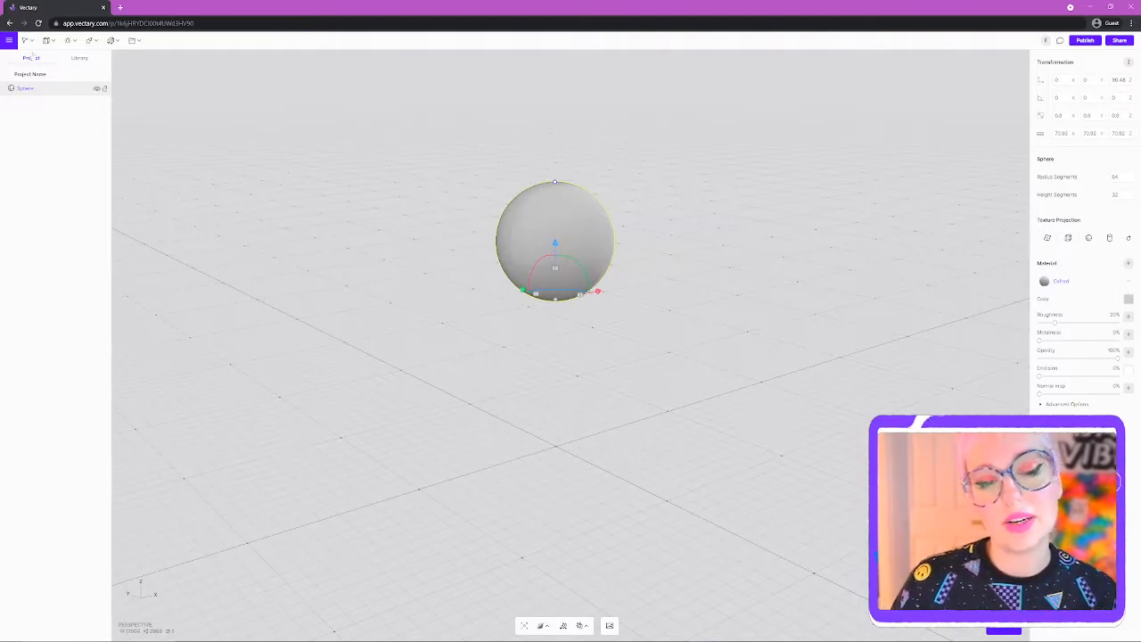
{"action": "left_click", "coordinate": [46, 40]}
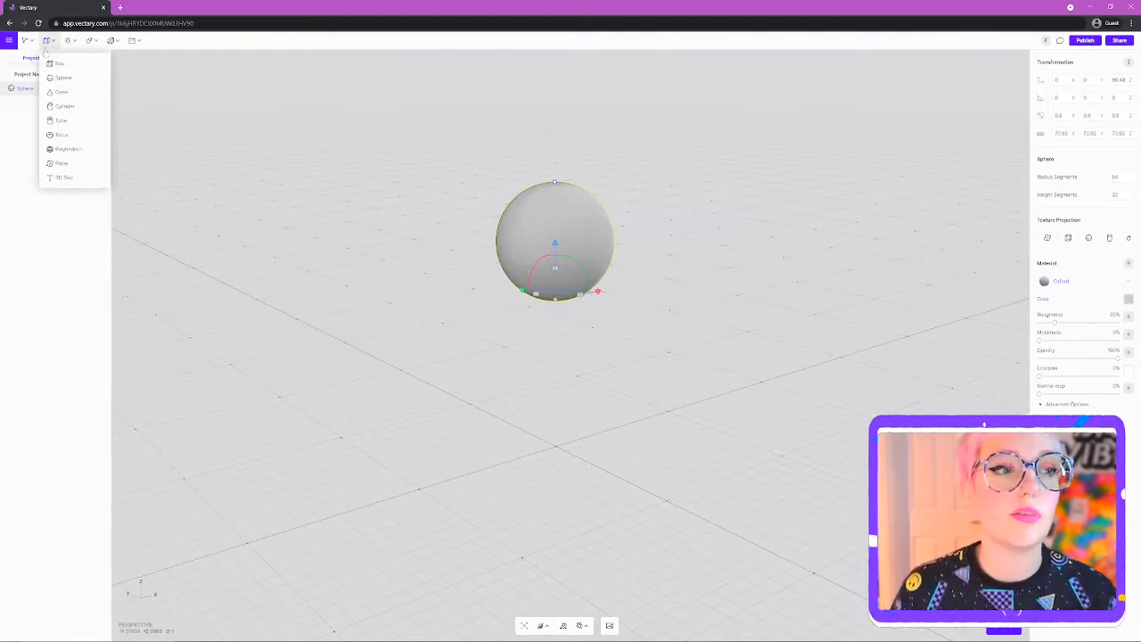
- Add a cylinder and shape it into a stick about 6.6 wide and 155.4 tall
{"action": "left_click", "coordinate": [78, 108]}
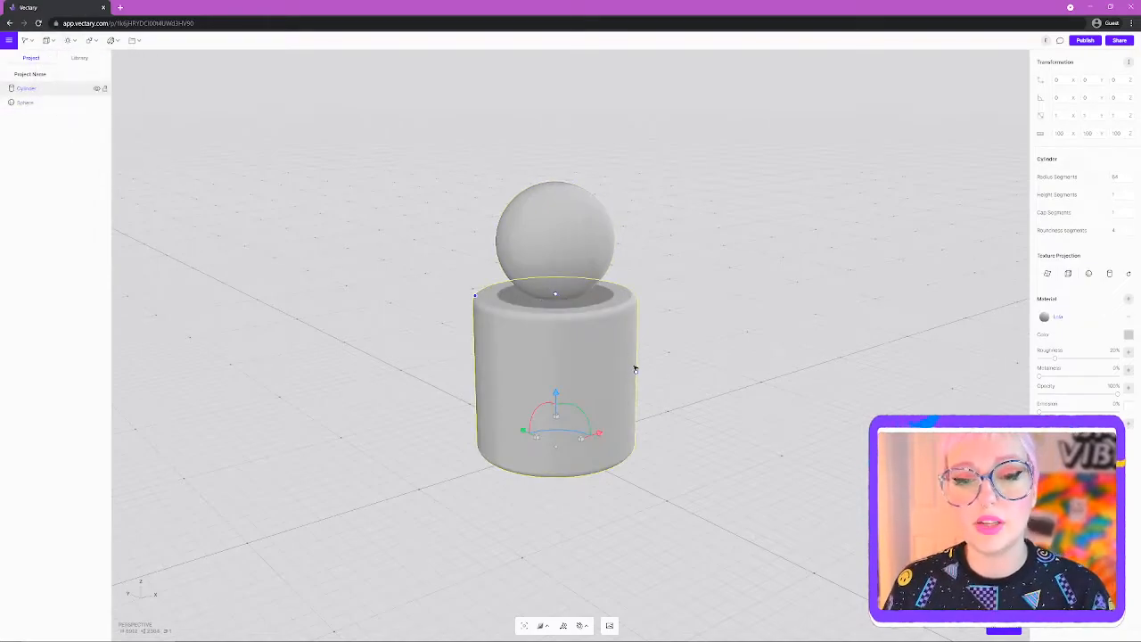
{"action": "left_click_drag", "start_coordinate": [635, 375], "coordinate": [585, 382]}
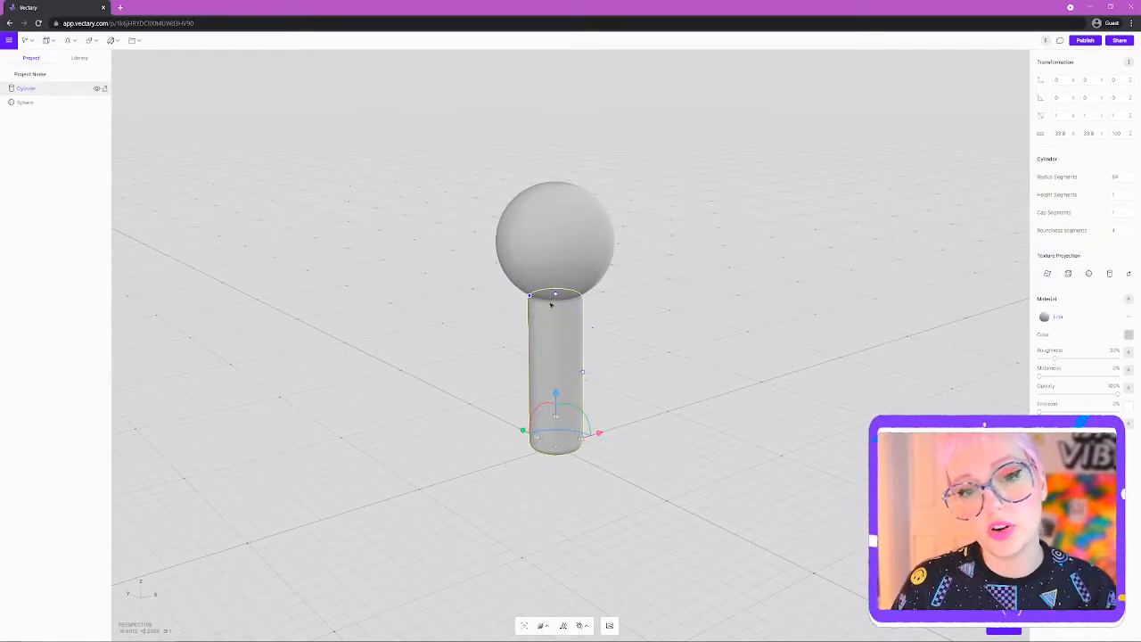
{"action": "left_click_drag", "start_coordinate": [556, 294], "coordinate": [521, 330]}
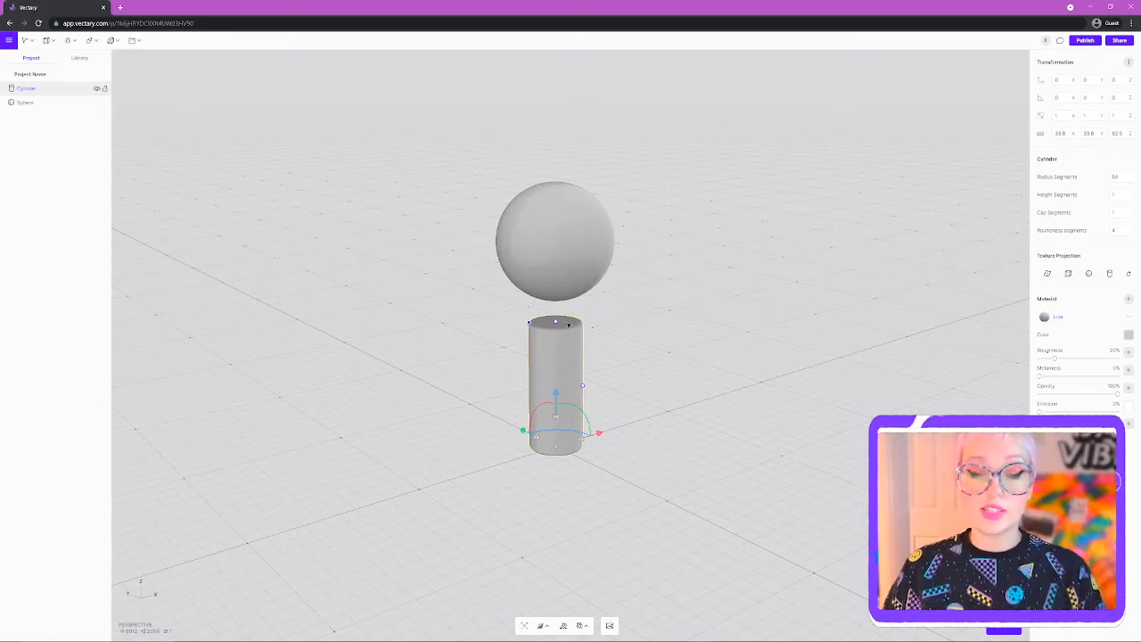
{"action": "left_click_drag", "start_coordinate": [569, 327], "coordinate": [569, 267]}
{"action": "left_click_drag", "start_coordinate": [581, 360], "coordinate": [562, 360]}
{"action": "mouse_move", "coordinate": [629, 358]}
{"action": "middle_mouse_down"}
{"action": "mouse_move", "coordinate": [669, 367]}
{"action": "mouse_move", "coordinate": [612, 365]}
{"action": "middle_mouse_up"}
{"action": "right_click_drag", "start_coordinate": [612, 364], "coordinate": [636, 377]}
{"action": "left_click", "coordinate": [617, 416]}
- Shrink the sphere slightly to suit the stick
{"action": "left_click", "coordinate": [541, 310]}
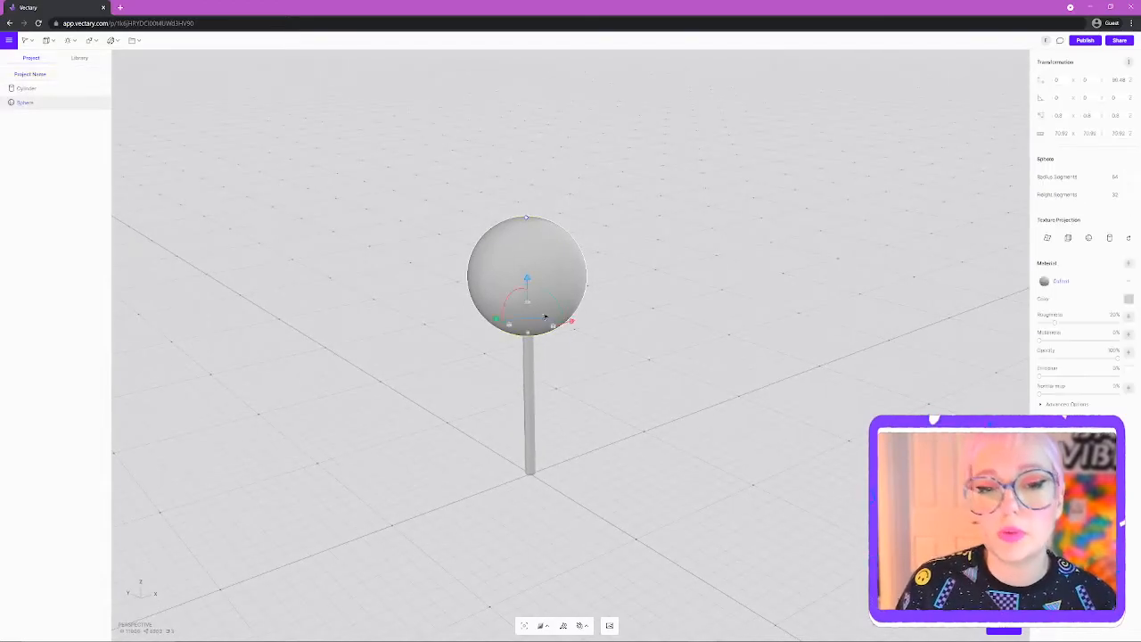
{"action": "left_click_drag", "start_coordinate": [526, 218], "coordinate": [527, 238]}
{"action": "right_click_drag", "start_coordinate": [779, 329], "coordinate": [503, 434]}
{"action": "left_click", "coordinate": [798, 352]}
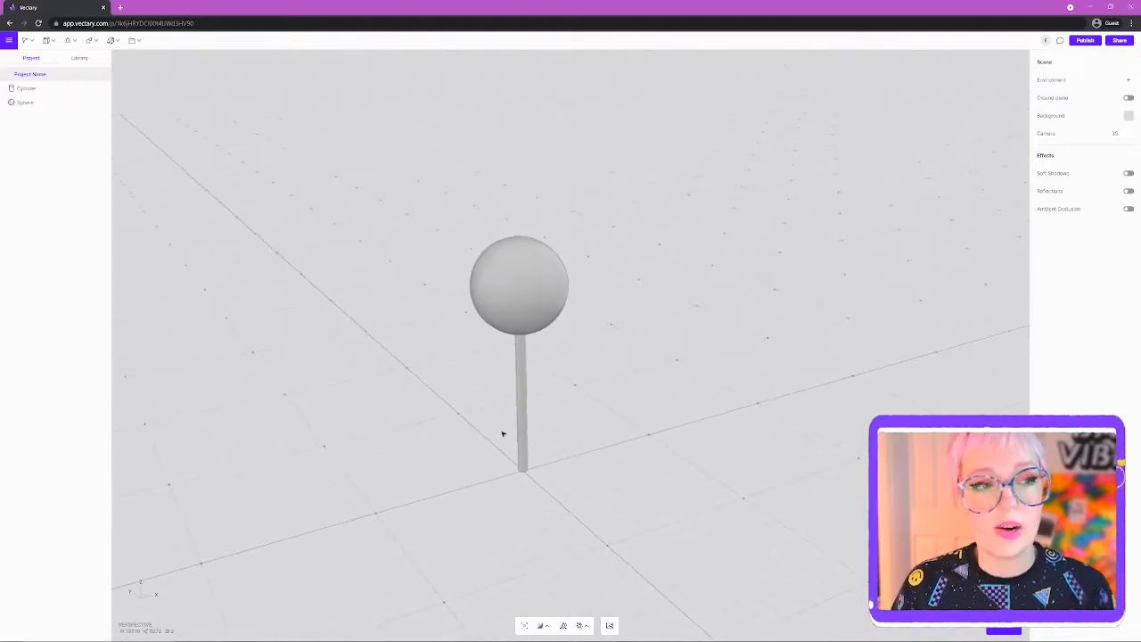
- Select Cylinder and Sphere in the layer list and merge them into one group
{"action": "left_click", "coordinate": [26, 91]}
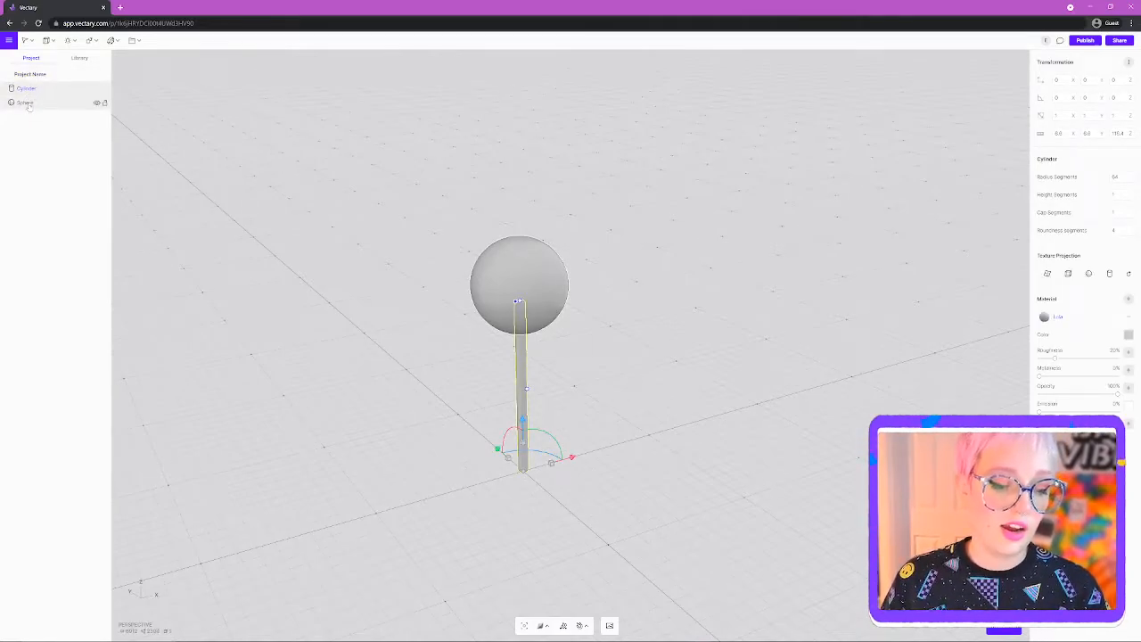
{"action": "left_click", "coordinate": [26, 104], "text": "shift"}
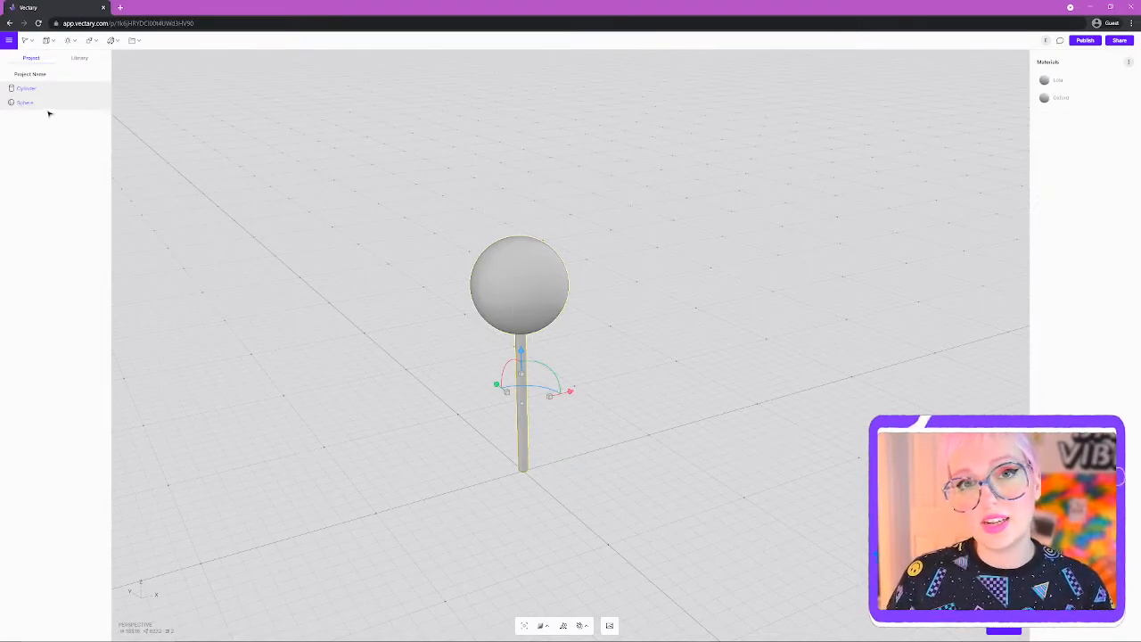
{"action": "right_click", "coordinate": [42, 101]}
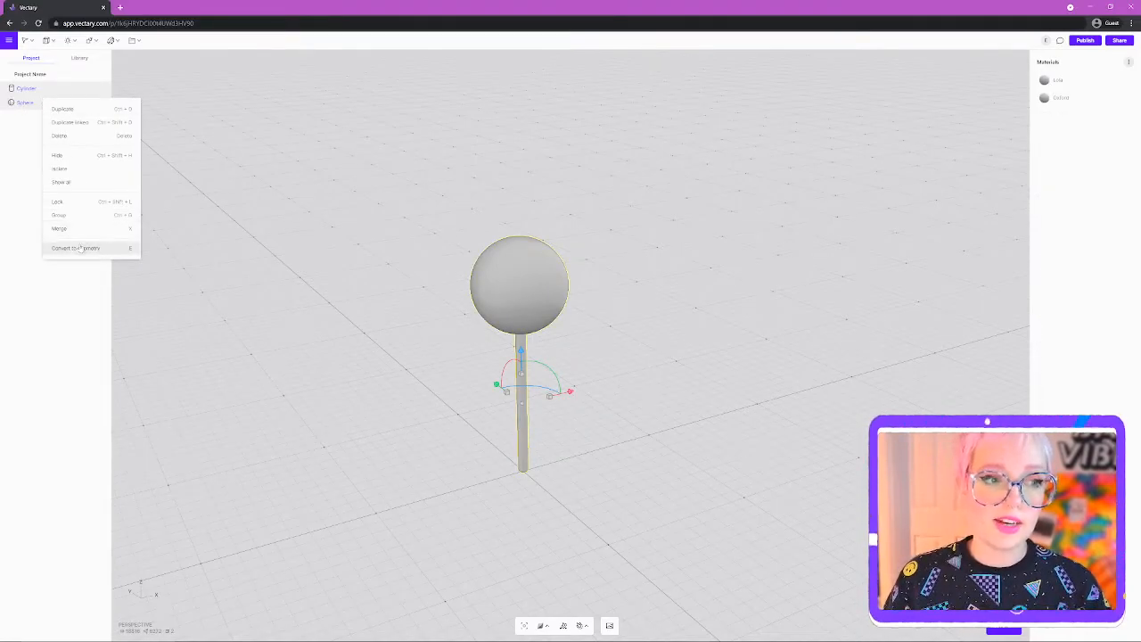
{"action": "left_click", "coordinate": [57, 228]}
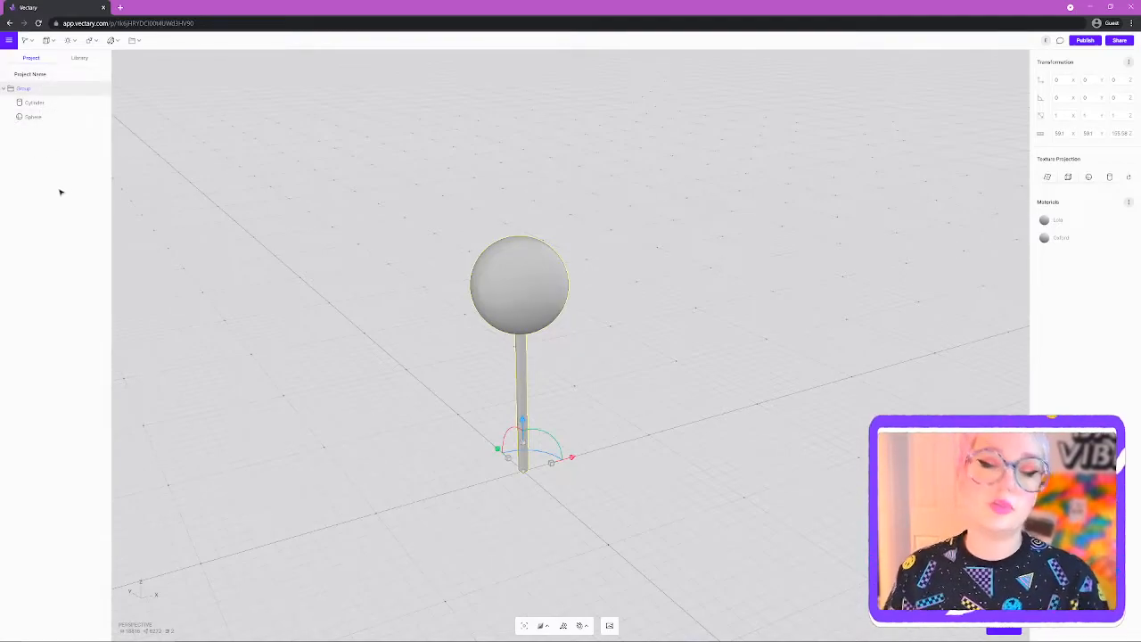
{"action": "left_click", "coordinate": [452, 372]}
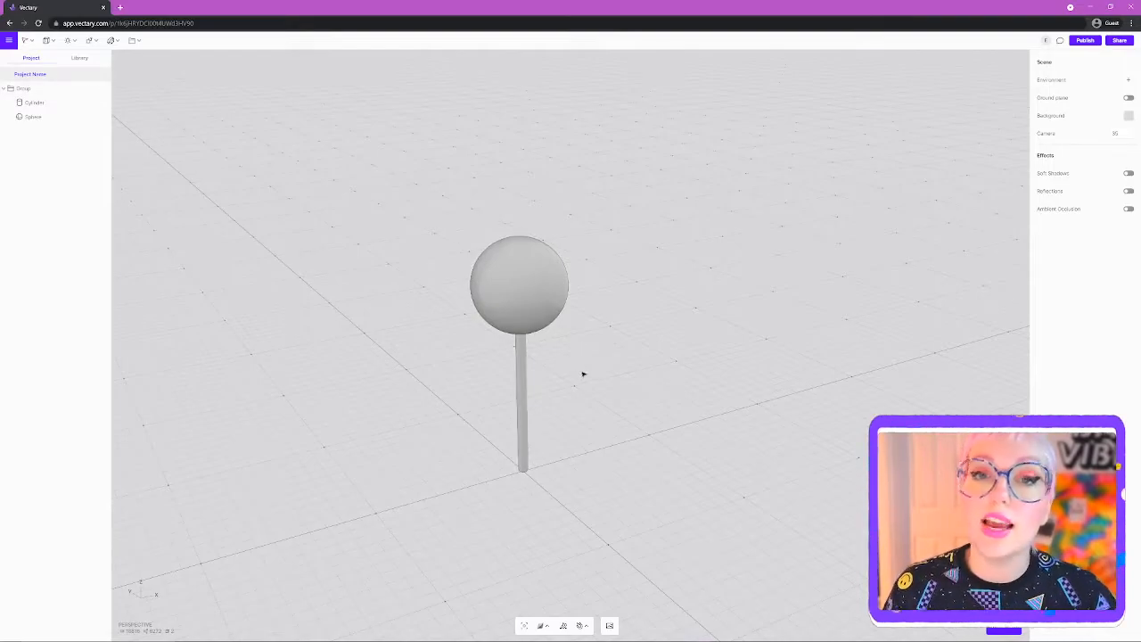
- Show the Library's material collections, such as Metal, Wood, Glass and Plastic
{"action": "left_click_drag", "start_coordinate": [586, 347], "coordinate": [591, 323]}
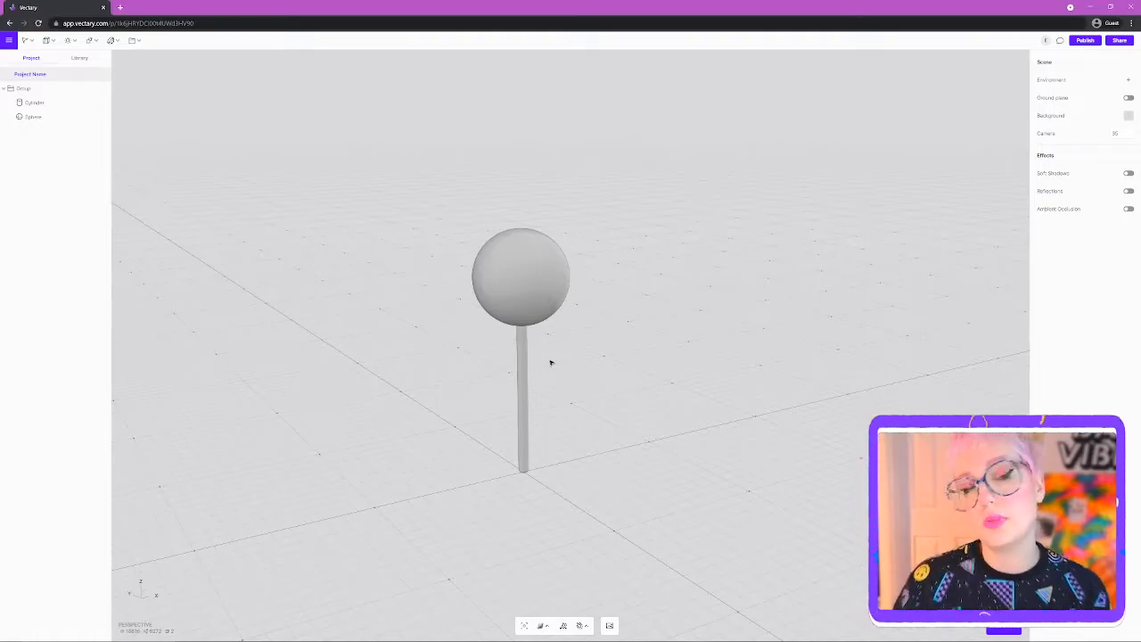
{"action": "left_click", "coordinate": [80, 58]}
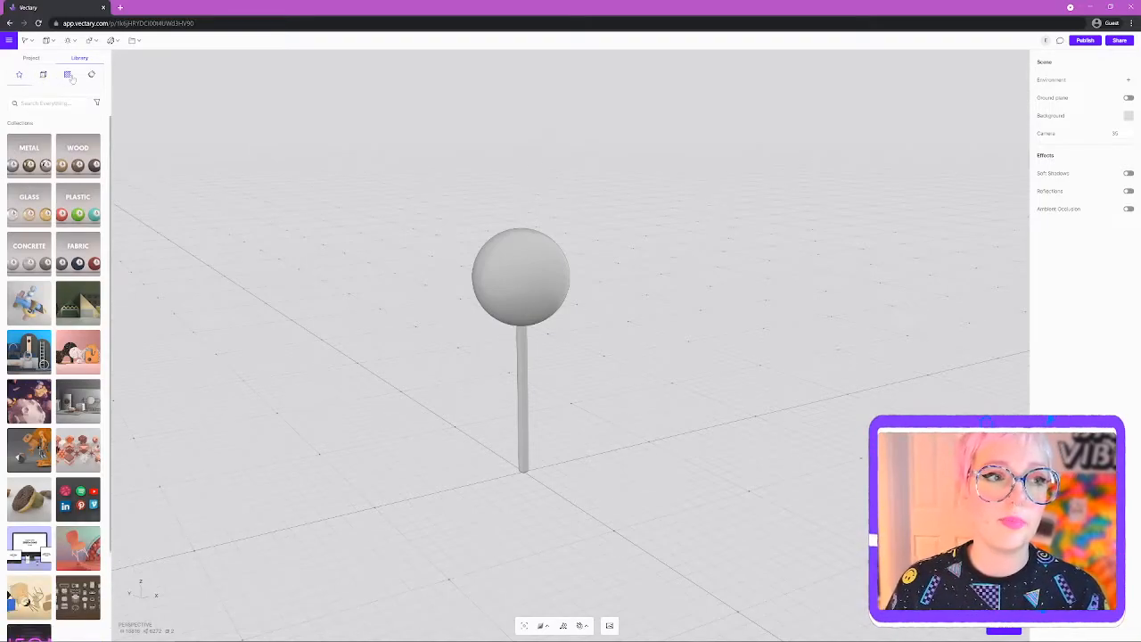
- Select the Sphere and give it a magenta colour at about 75% opacity
{"action": "left_click", "coordinate": [67, 75]}
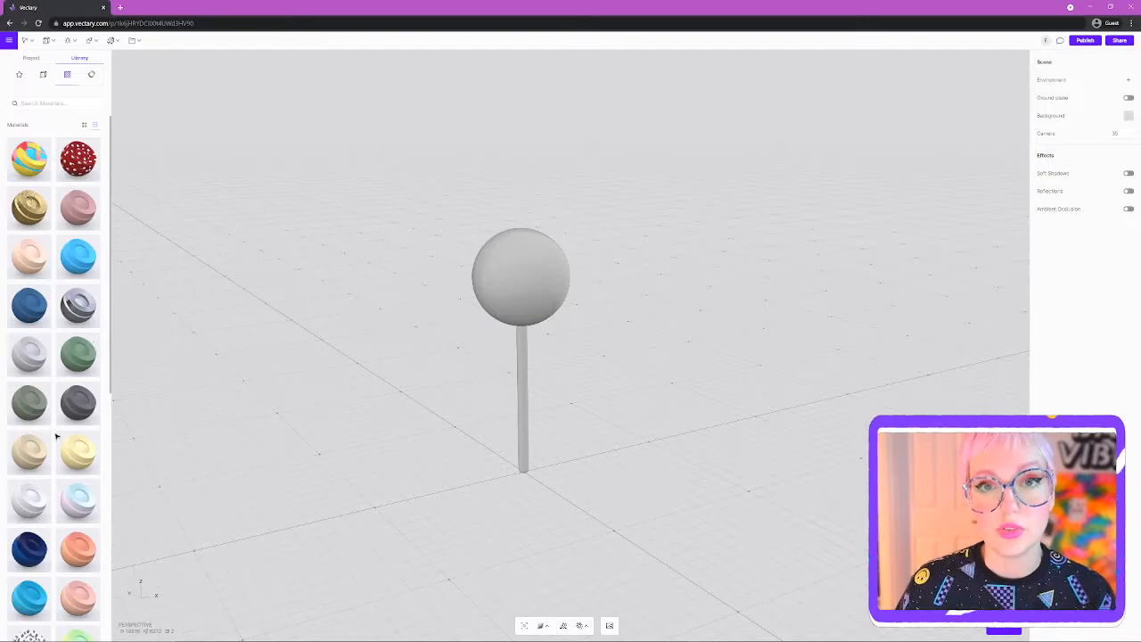
{"action": "left_click", "coordinate": [511, 274]}
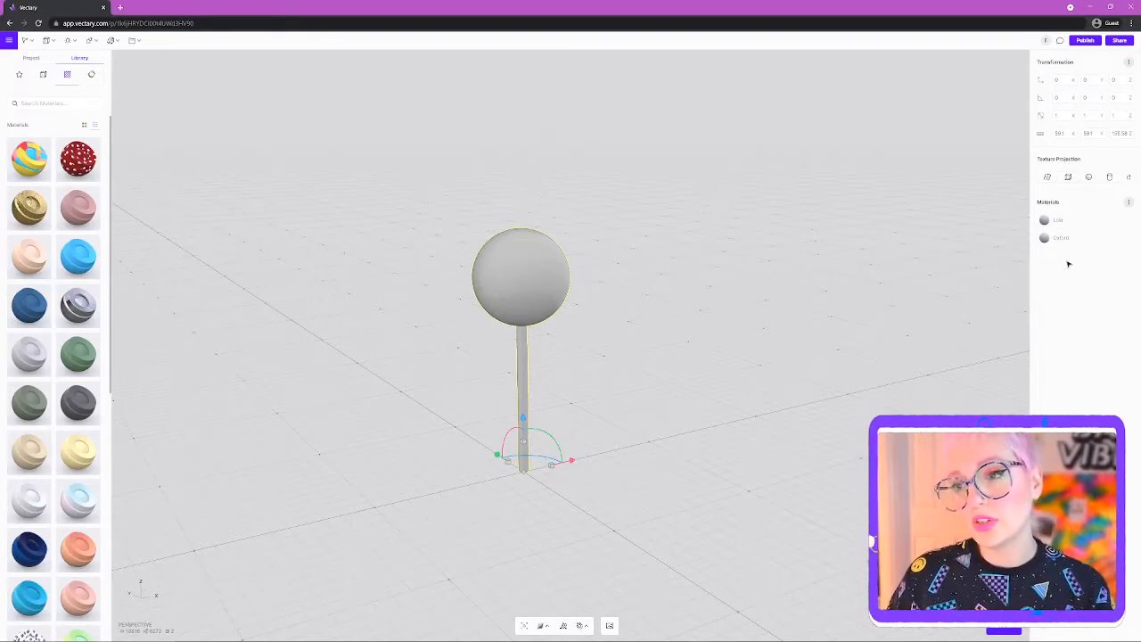
{"action": "left_click", "coordinate": [31, 58]}
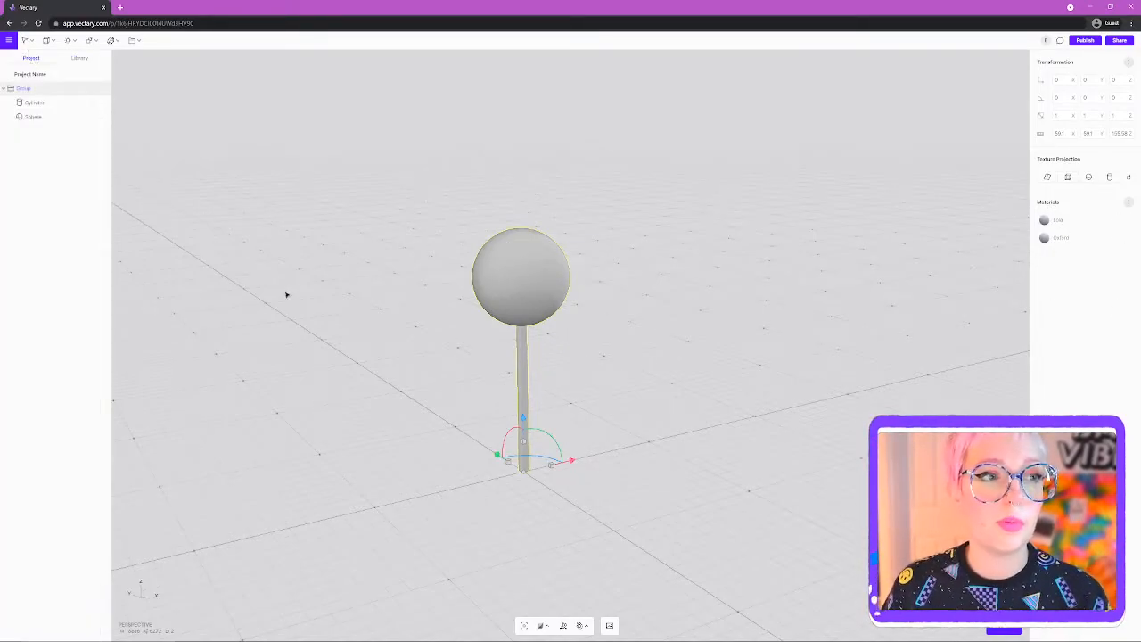
{"action": "left_click", "coordinate": [33, 103]}
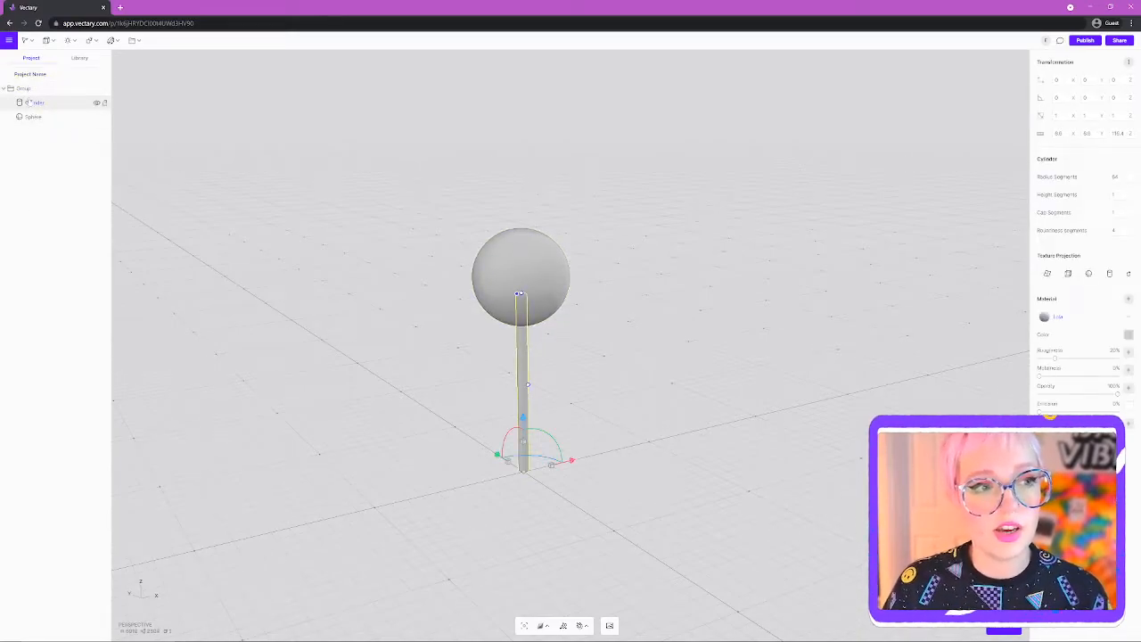
{"action": "left_click", "coordinate": [32, 117]}
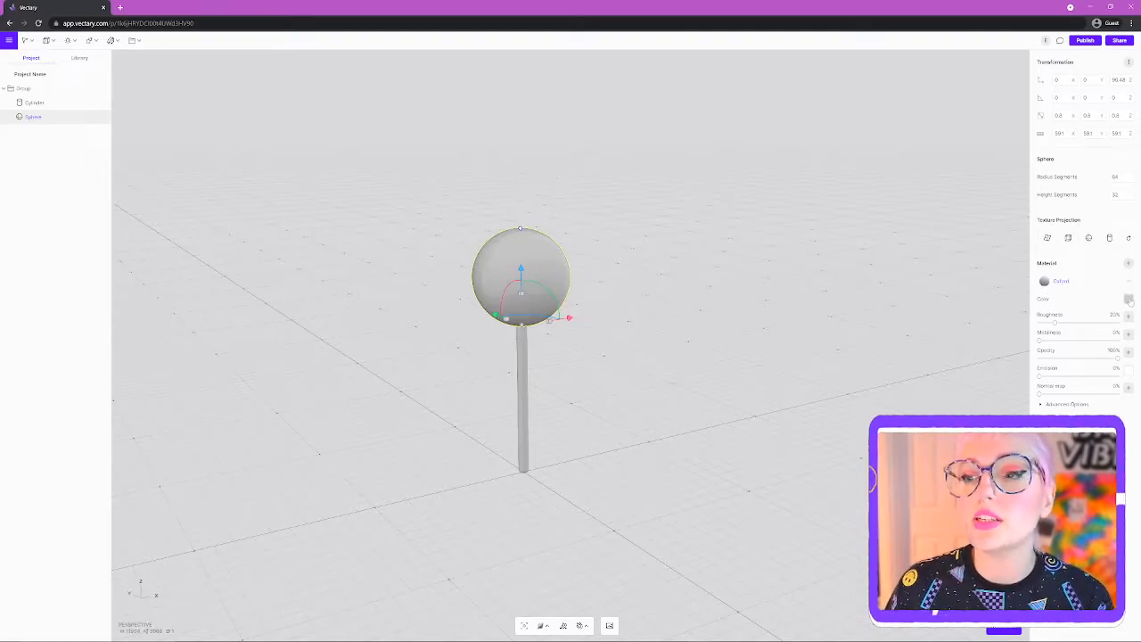
{"action": "left_click", "coordinate": [1129, 299]}
{"action": "left_click", "coordinate": [1005, 327]}
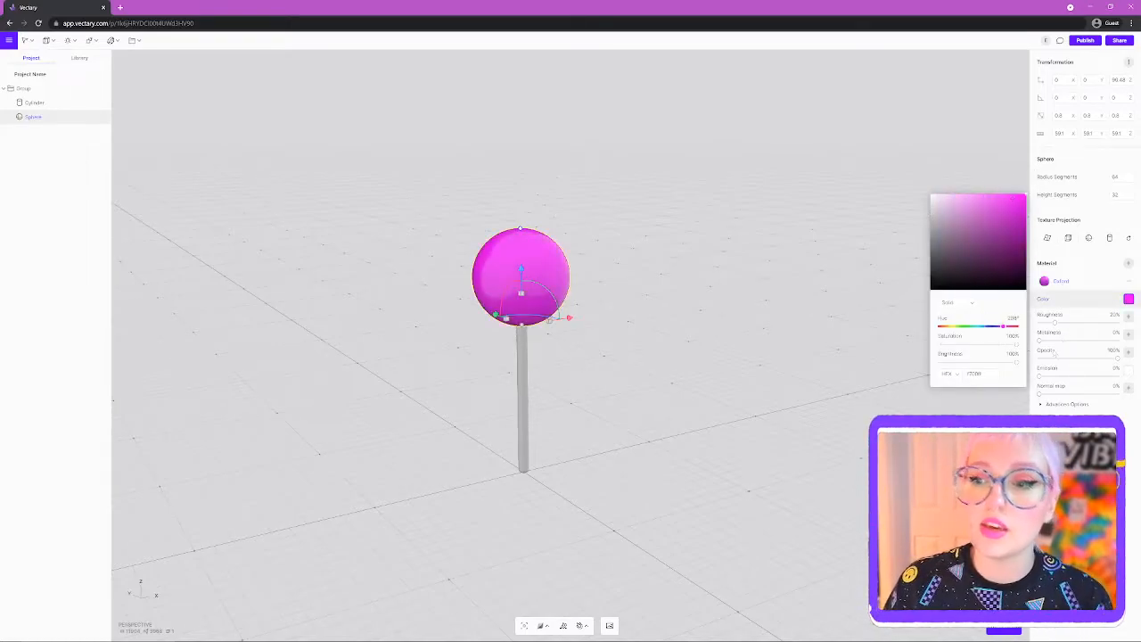
{"action": "left_click_drag", "start_coordinate": [1124, 361], "coordinate": [1097, 364]}
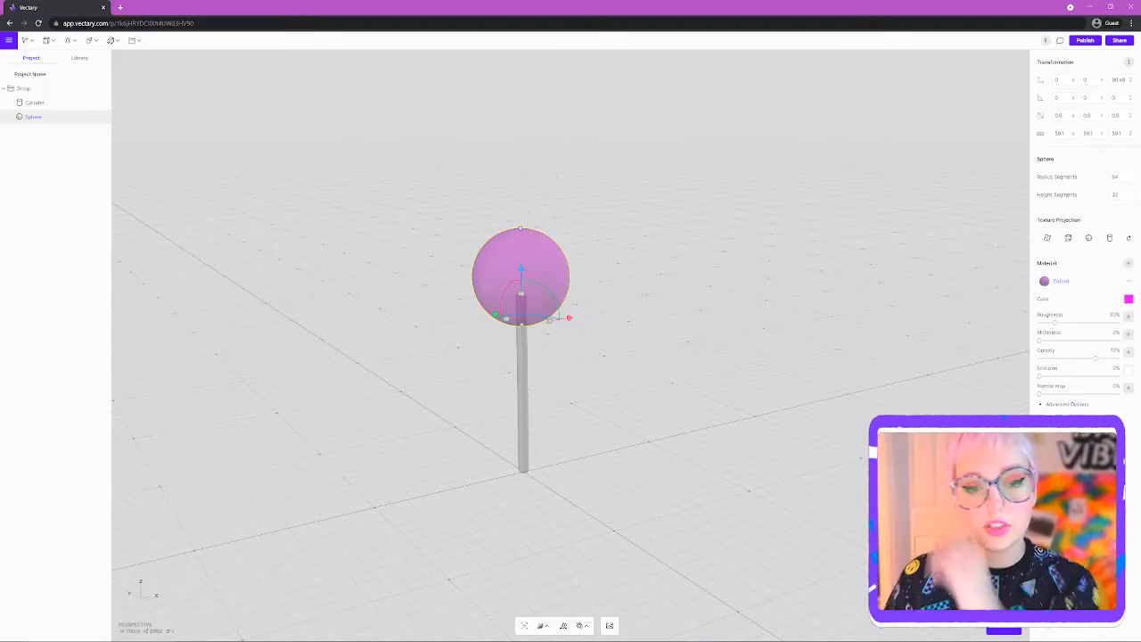
{"action": "left_click", "coordinate": [79, 58]}
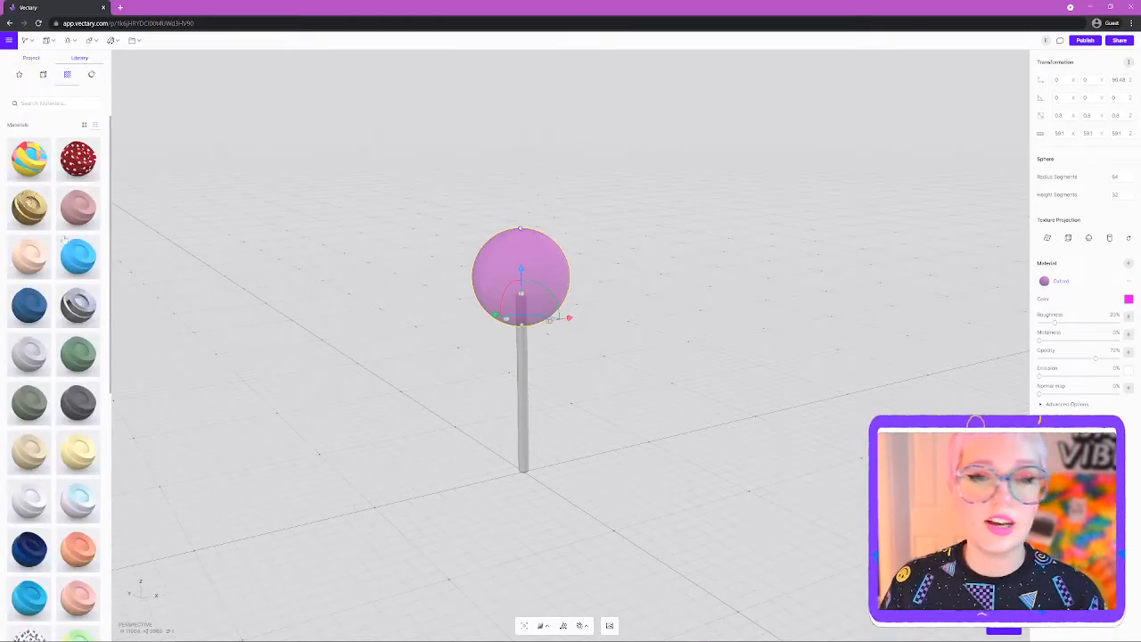
- Apply the coral red library material to the candy sphere
{"action": "scroll", "coordinate": [85, 411], "scroll_direction": "down", "scroll_amount": 5}
{"action": "scroll", "coordinate": [69, 432], "scroll_direction": "down", "scroll_amount": 3}
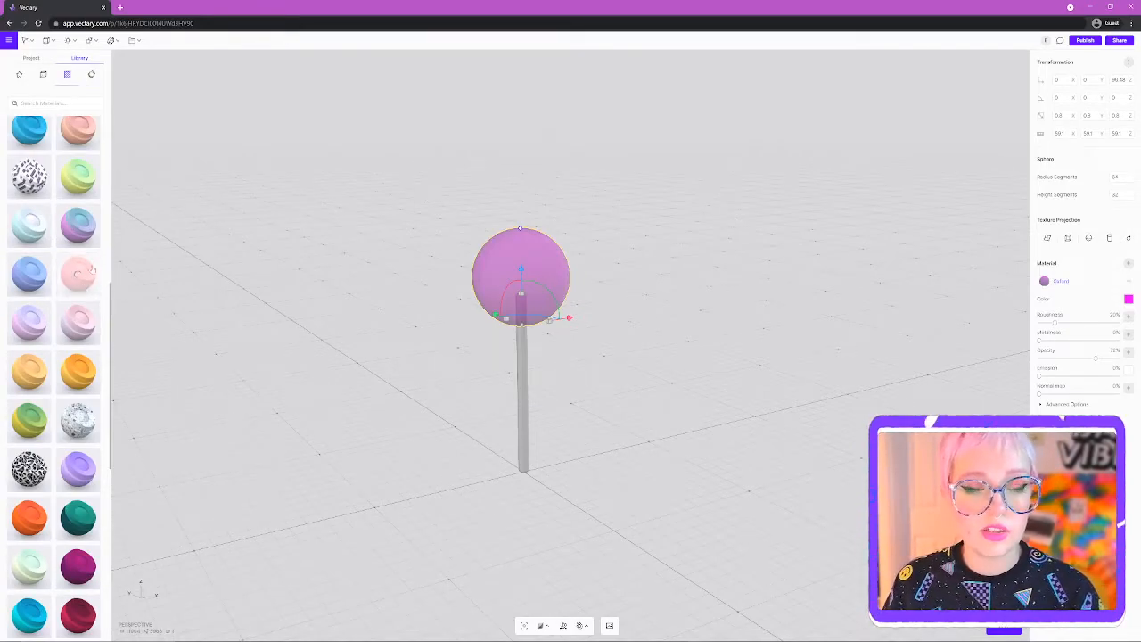
{"action": "left_click", "coordinate": [78, 274]}
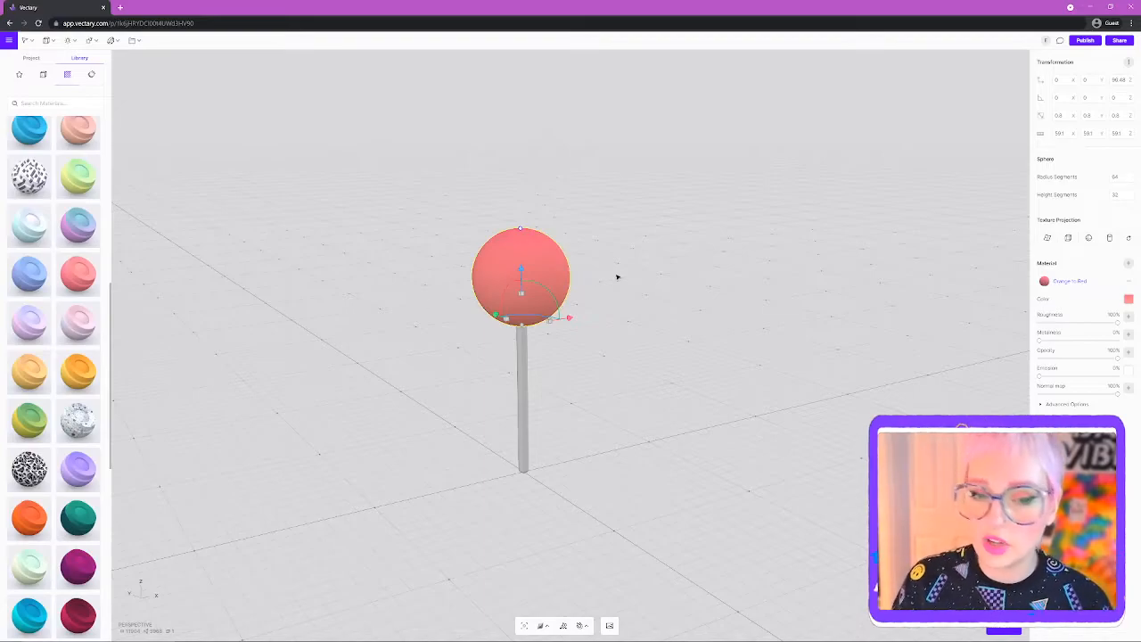
- Give the stick a pale cream light-wood material and return to the object hierarchy
{"action": "left_click", "coordinate": [528, 364]}
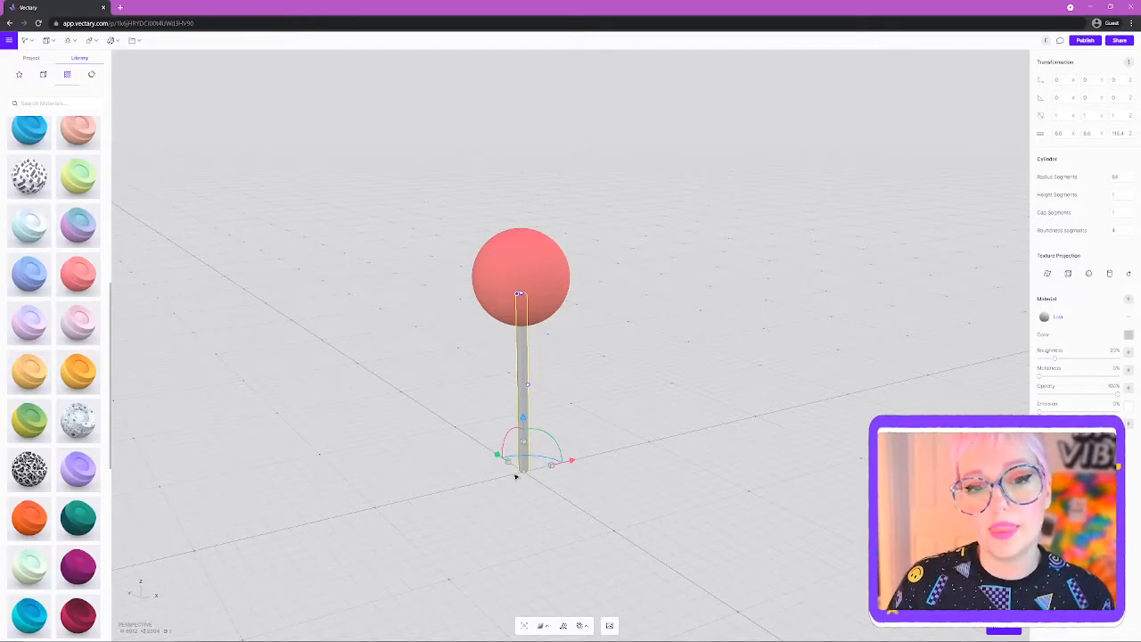
{"action": "mouse_move", "coordinate": [1119, 316]}
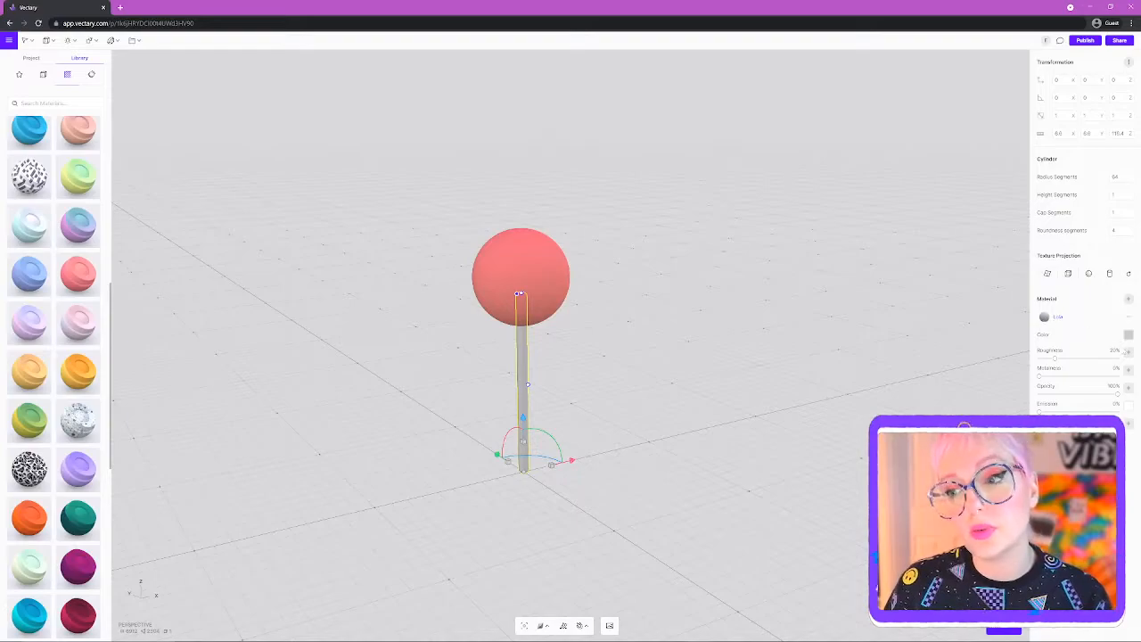
{"action": "left_click", "coordinate": [1128, 335]}
{"action": "left_click_drag", "start_coordinate": [944, 260], "coordinate": [922, 191]}
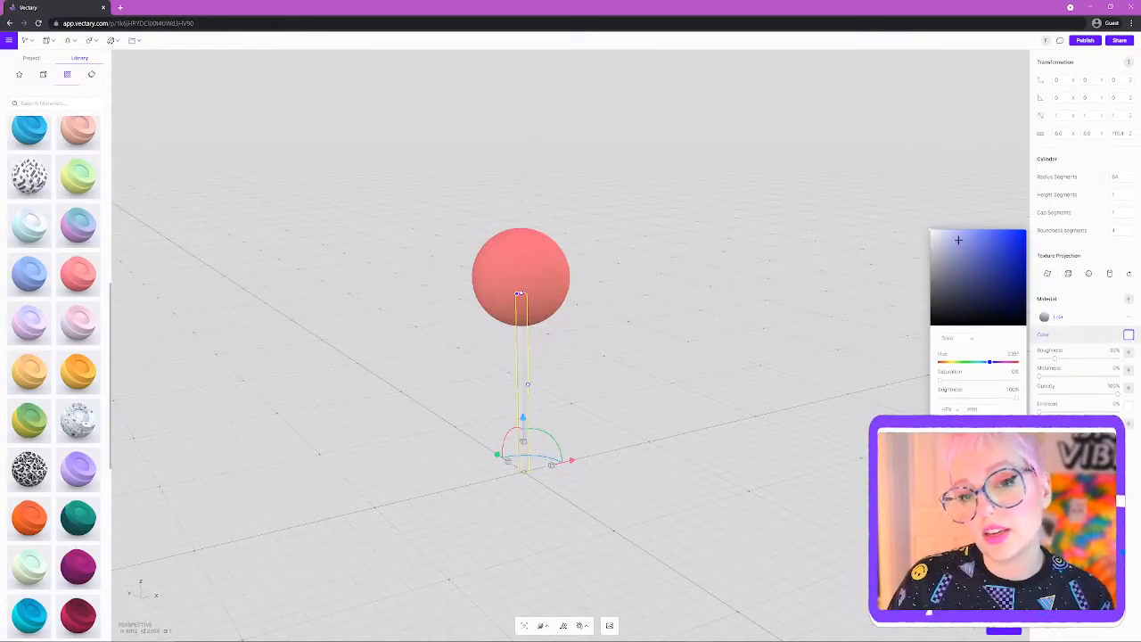
{"action": "left_click", "coordinate": [635, 419]}
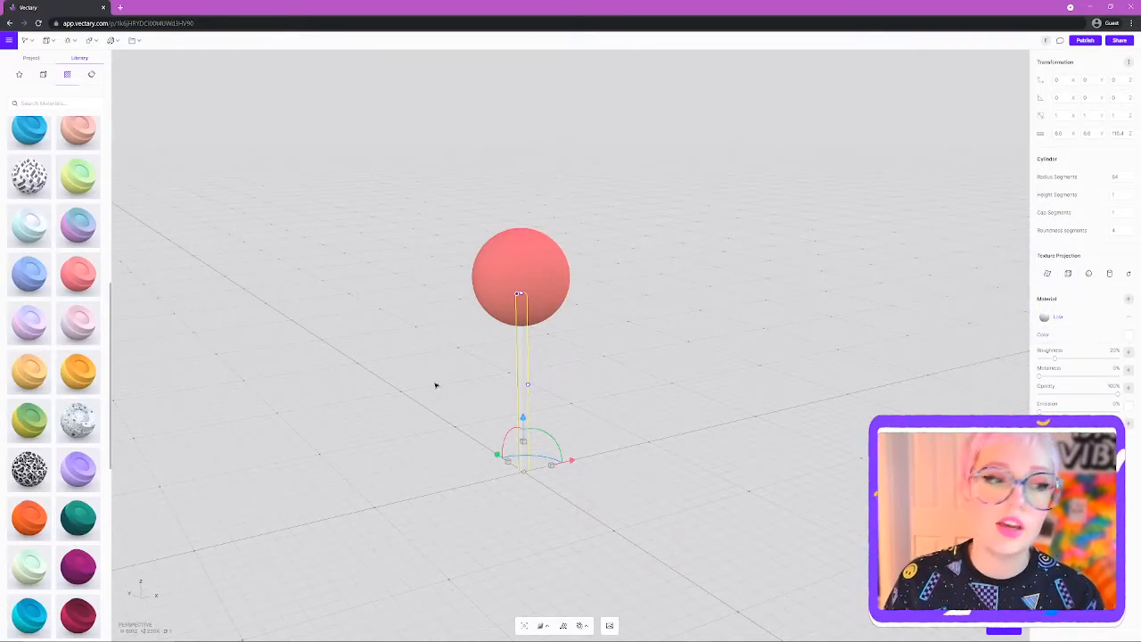
{"action": "scroll", "coordinate": [39, 447], "scroll_direction": "down", "scroll_amount": 15}
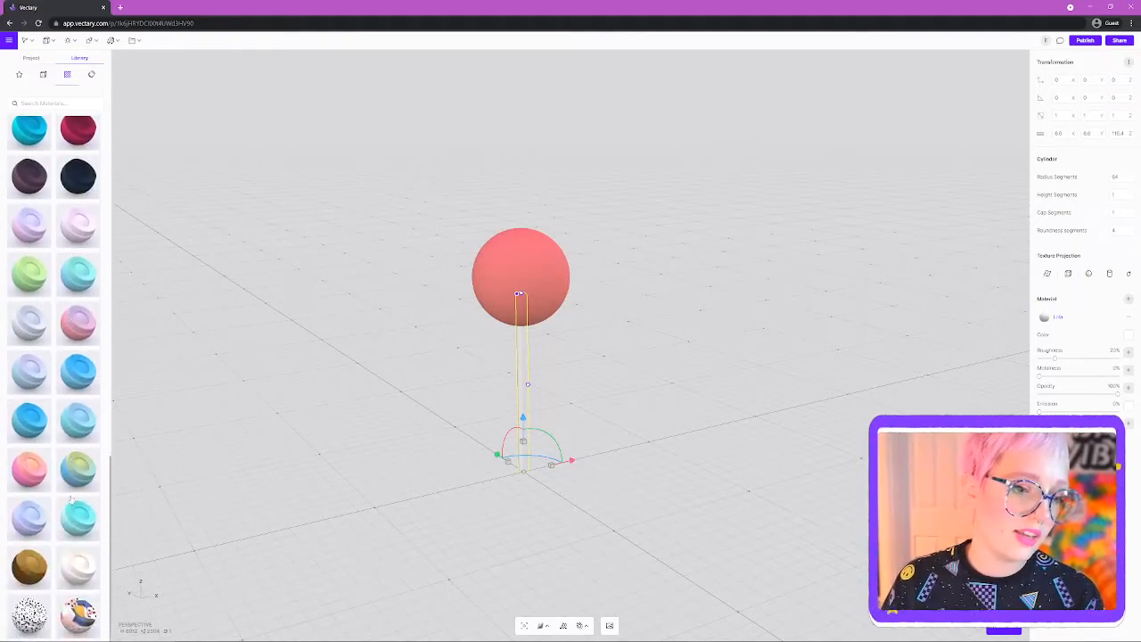
{"action": "left_click", "coordinate": [76, 569]}
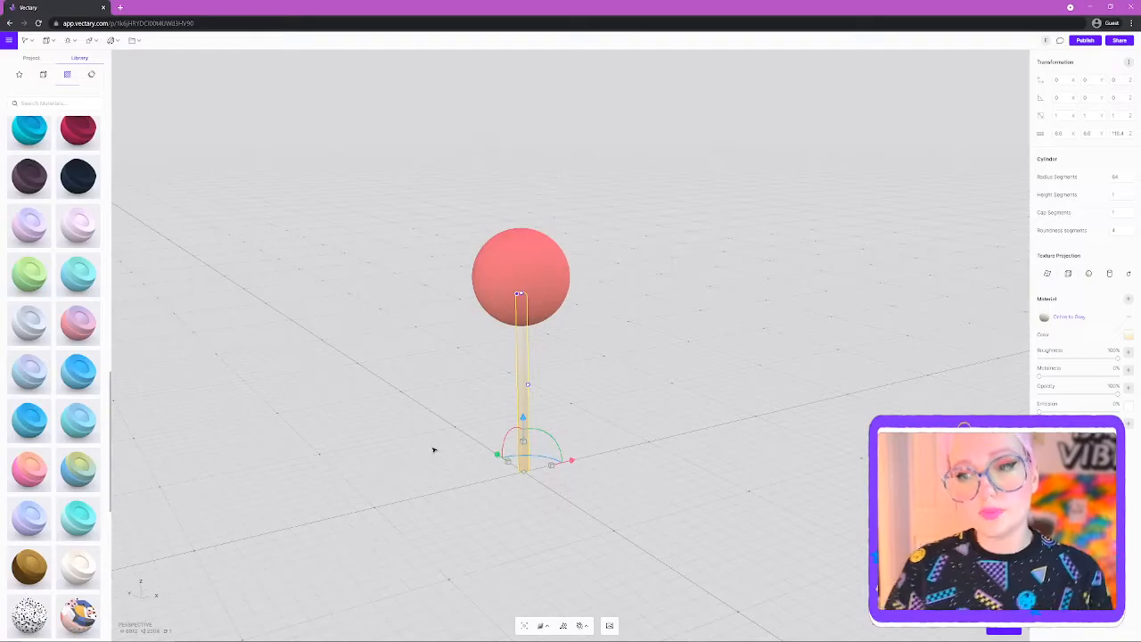
{"action": "left_click", "coordinate": [224, 323]}
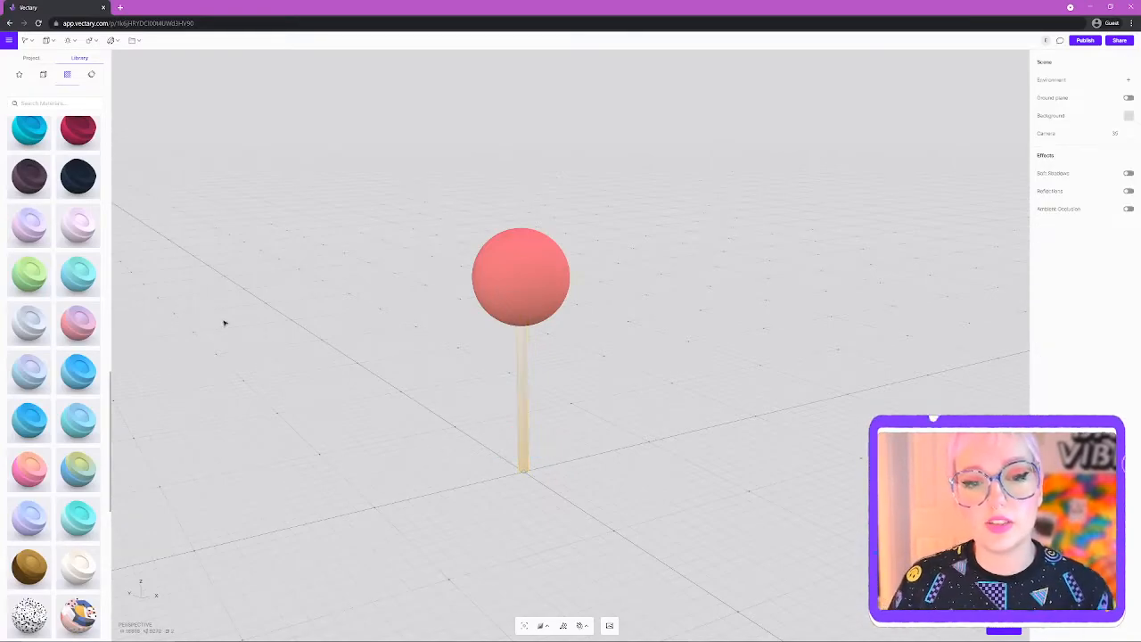
{"action": "left_click", "coordinate": [32, 59]}
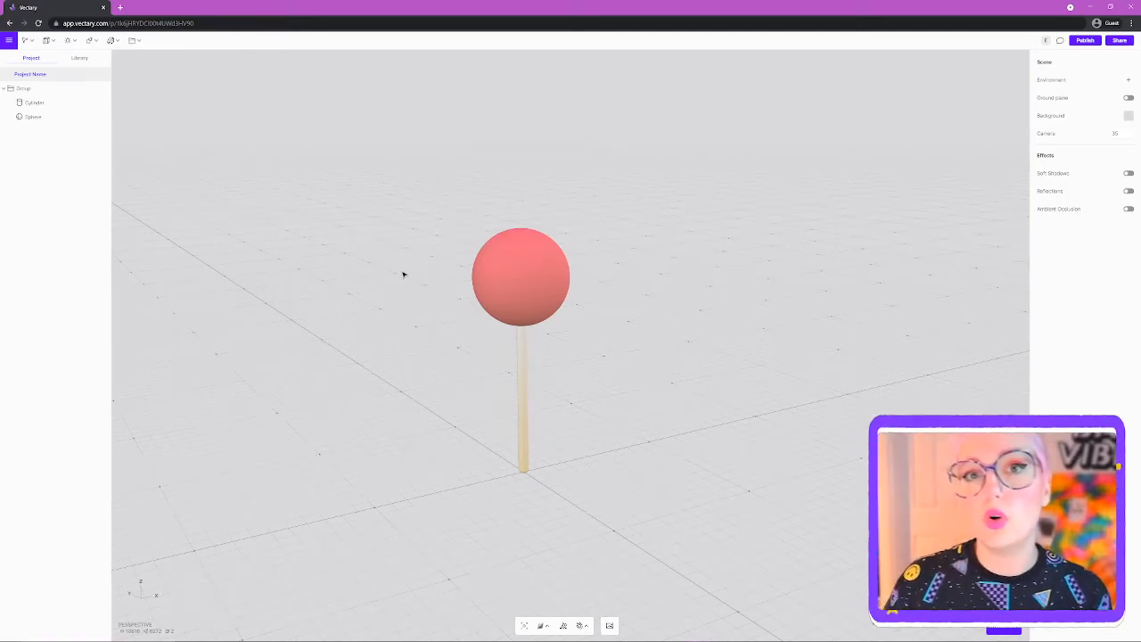
- Bake the sphere into editable mesh geometry and zoom in on its faces
{"action": "left_click", "coordinate": [34, 102]}
{"action": "left_click", "coordinate": [32, 117]}
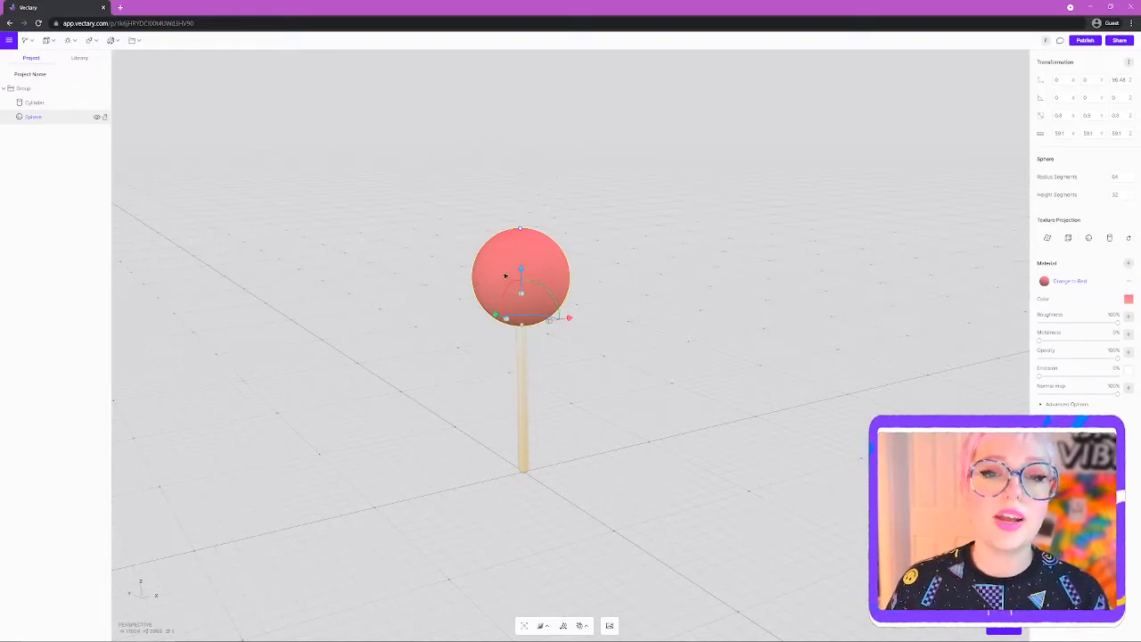
{"action": "left_click", "coordinate": [48, 40]}
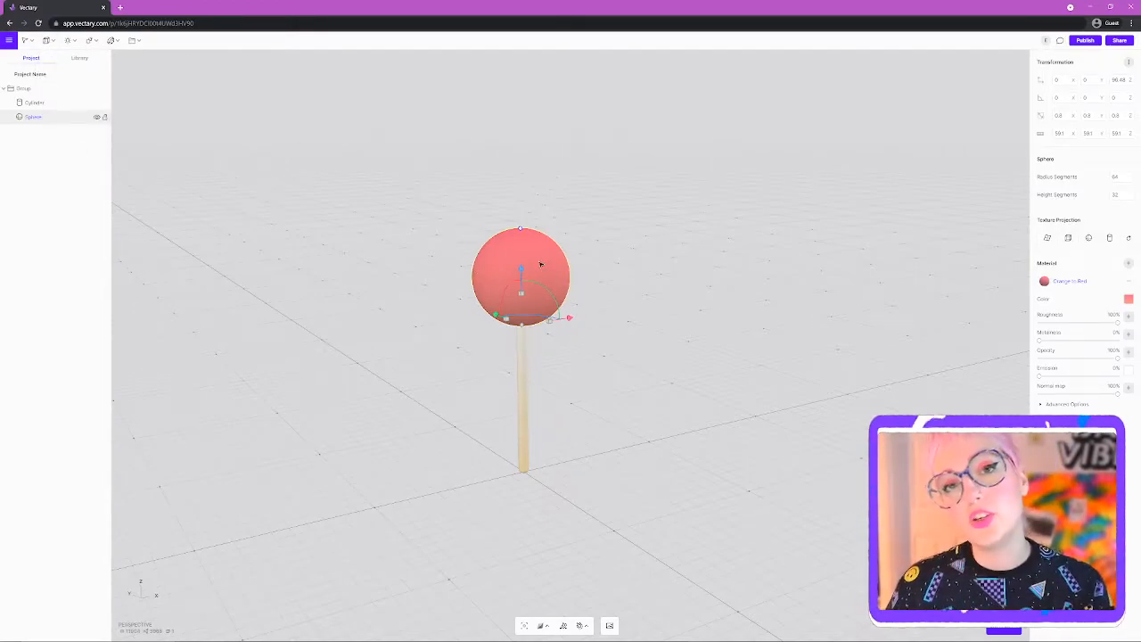
{"action": "double_click", "coordinate": [540, 264]}
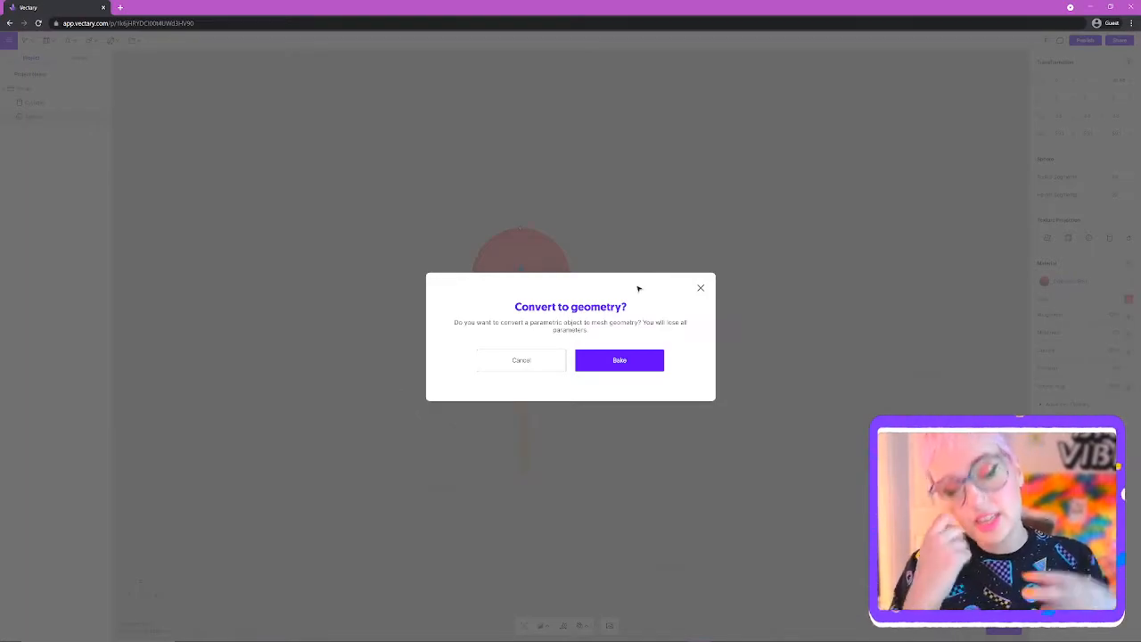
{"action": "left_click", "coordinate": [615, 366]}
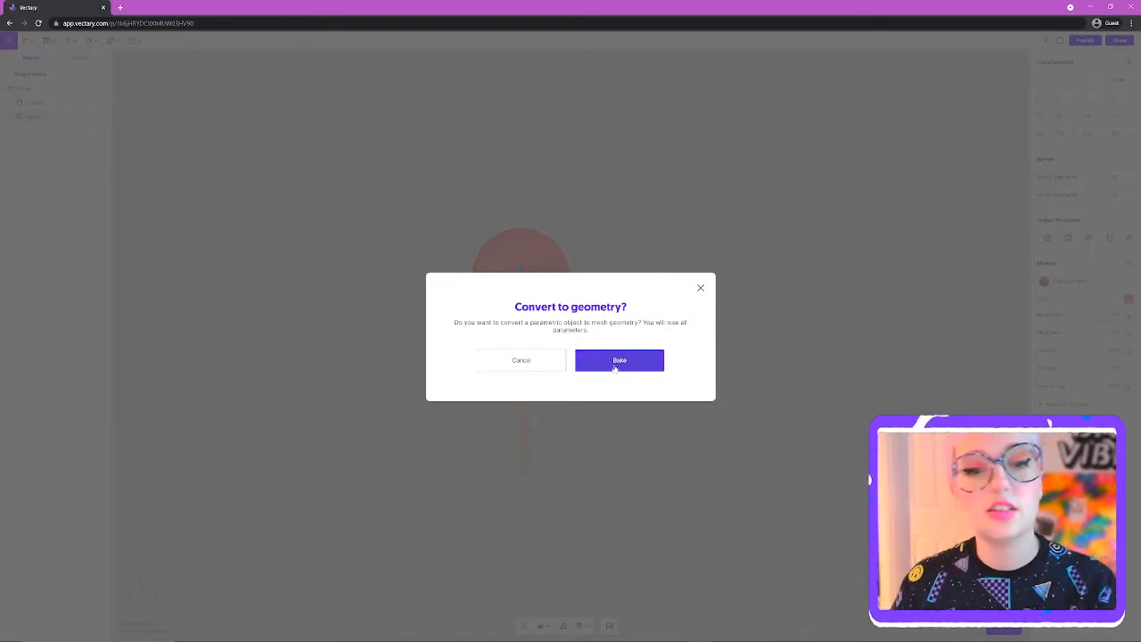
{"action": "scroll", "coordinate": [496, 300], "scroll_direction": "up", "scroll_amount": 5}
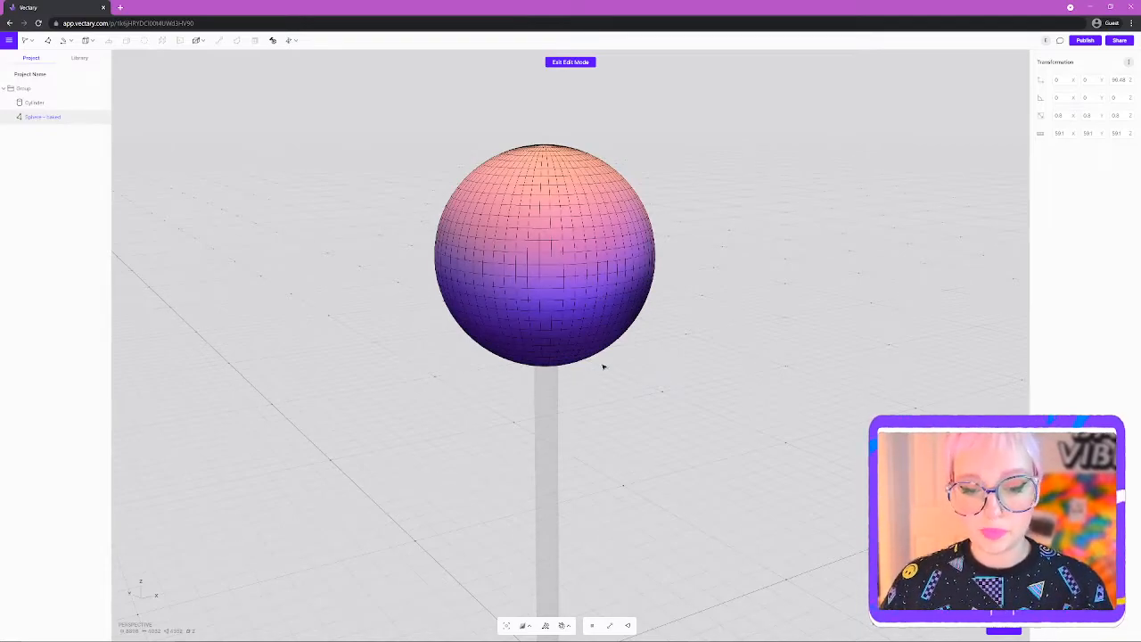
- Select one face on the sphere's front middle and open the select tool's mode dropdown
{"action": "left_click", "coordinate": [533, 247]}
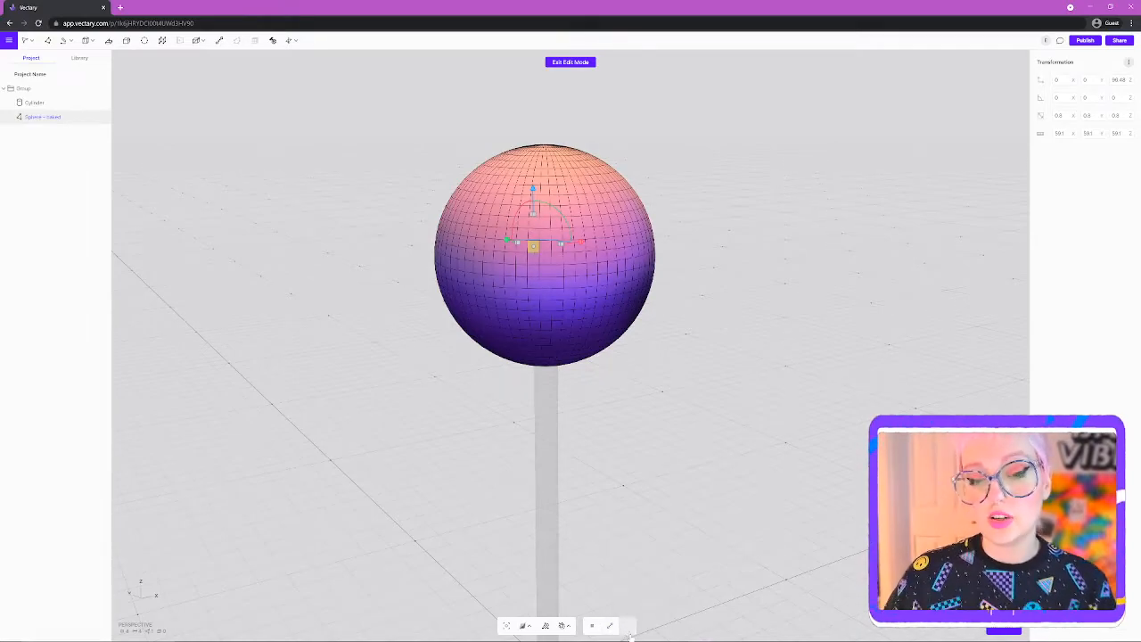
{"action": "right_click_drag", "start_coordinate": [540, 297], "coordinate": [708, 428]}
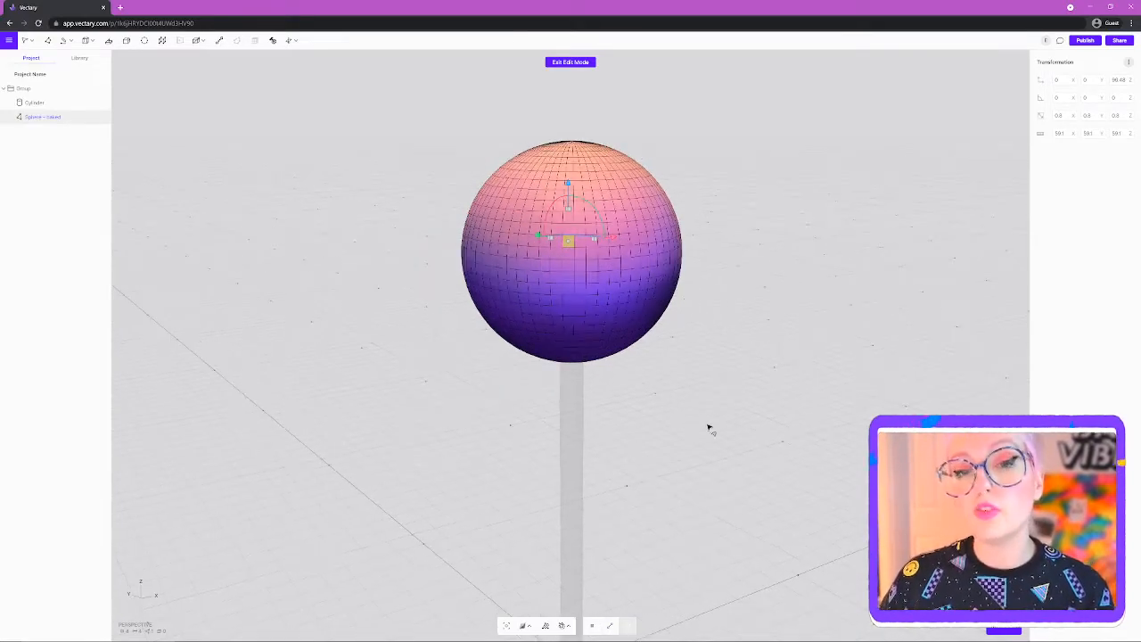
{"action": "left_click", "coordinate": [567, 267]}
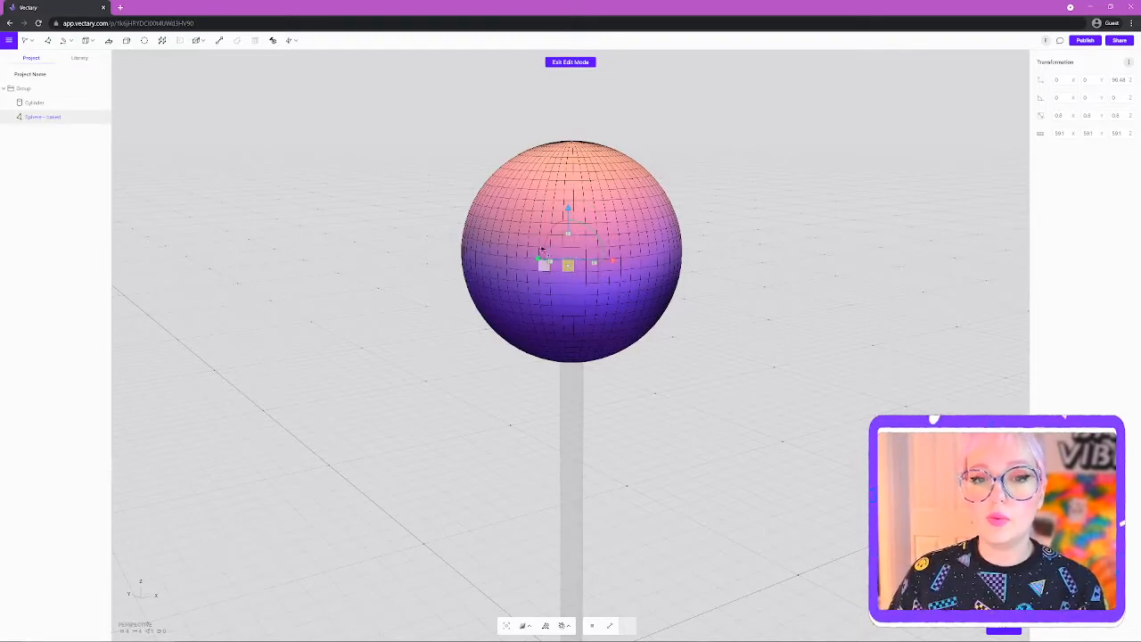
{"action": "right_click_drag", "start_coordinate": [759, 415], "coordinate": [598, 300]}
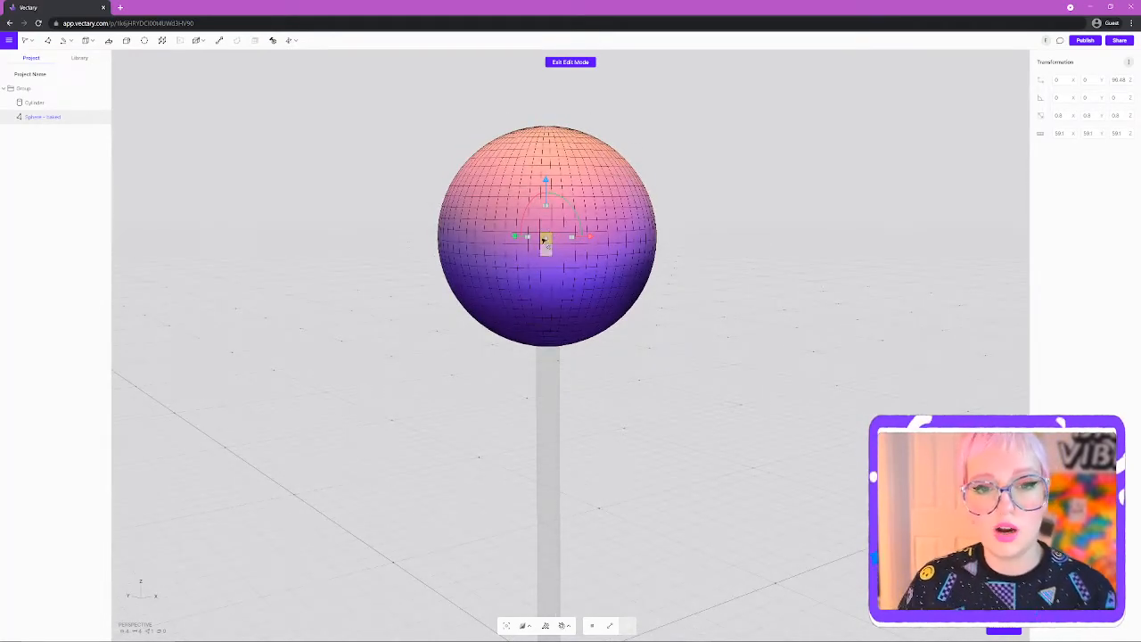
{"action": "right_click_drag", "start_coordinate": [706, 339], "coordinate": [730, 372]}
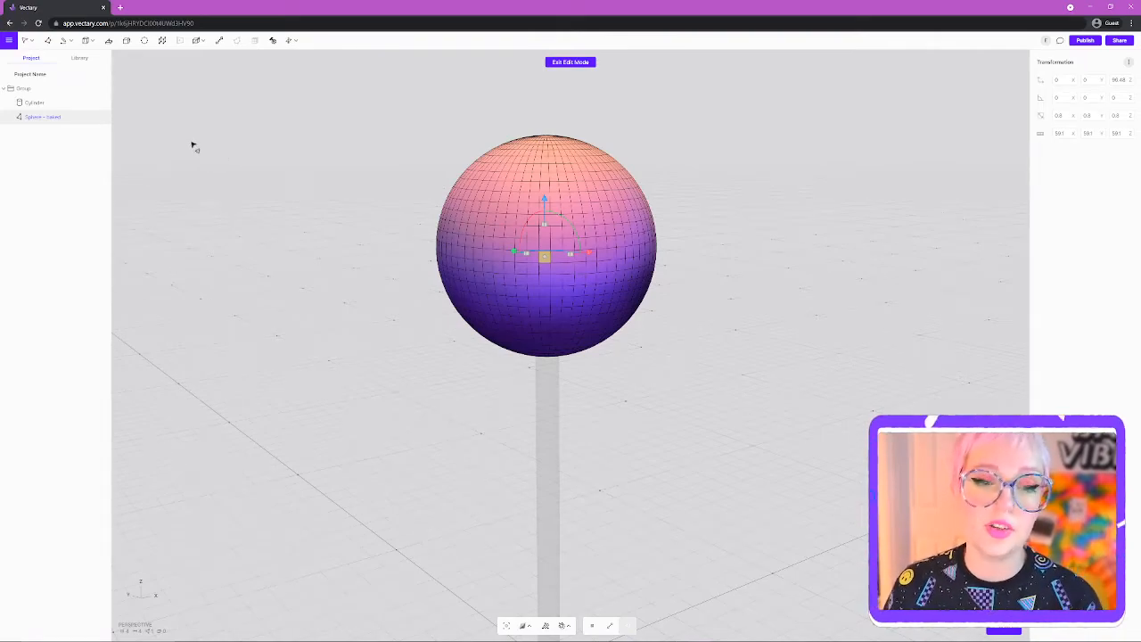
{"action": "left_click", "coordinate": [26, 41]}
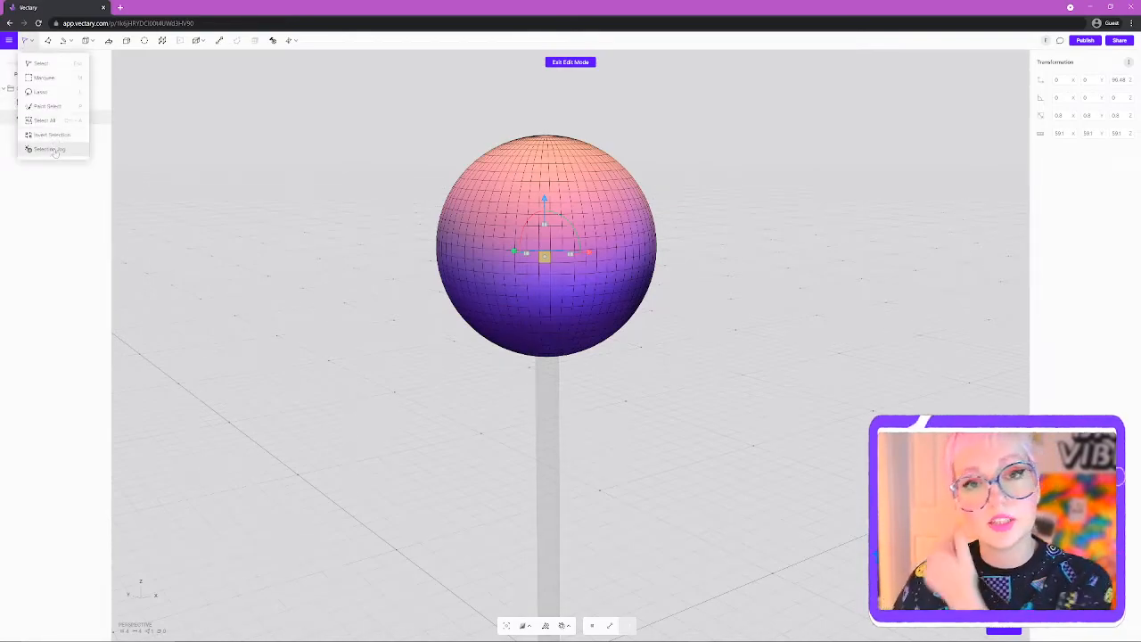
- Use Selection Jog to loop-select a horizontal ring around the sphere's middle, then grow it wider
{"action": "left_click", "coordinate": [55, 151]}
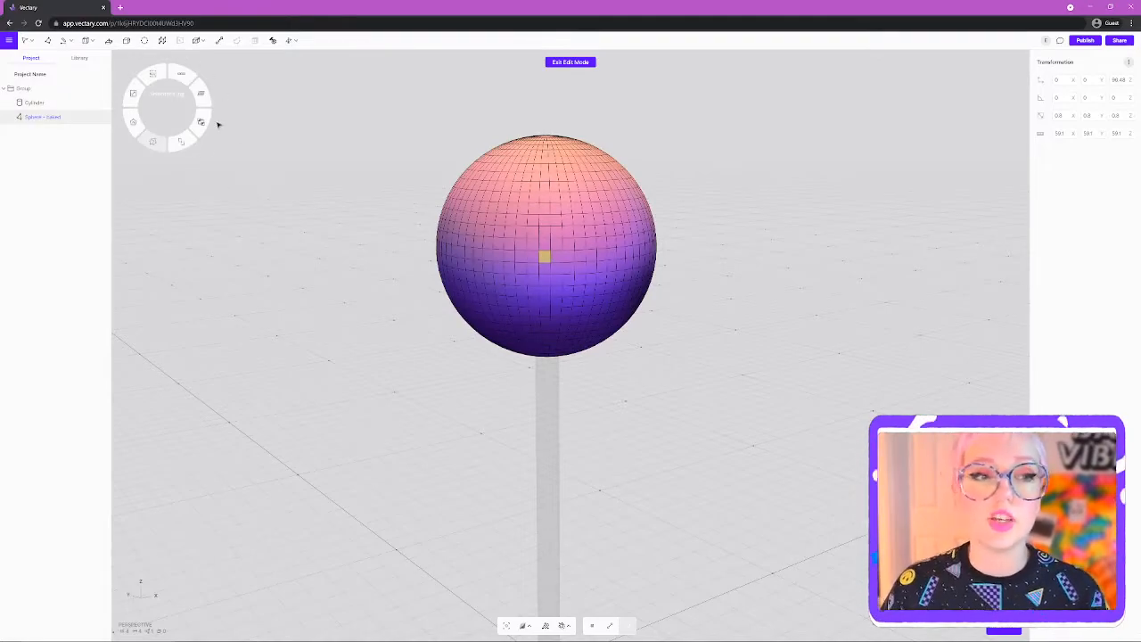
{"action": "left_click", "coordinate": [180, 73]}
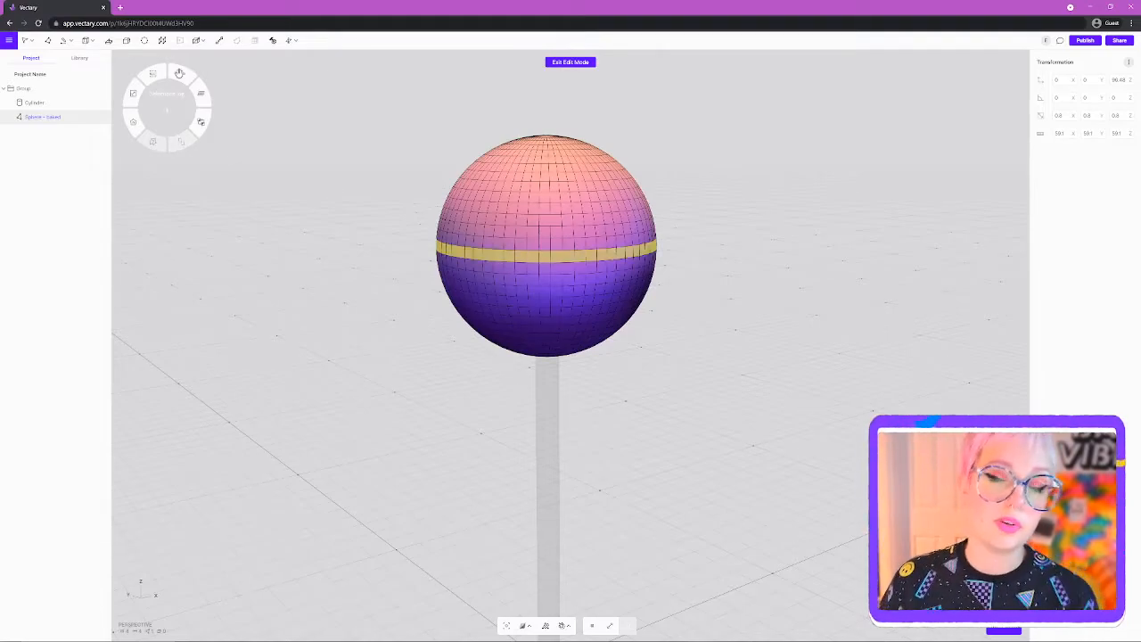
{"action": "left_click", "coordinate": [181, 72]}
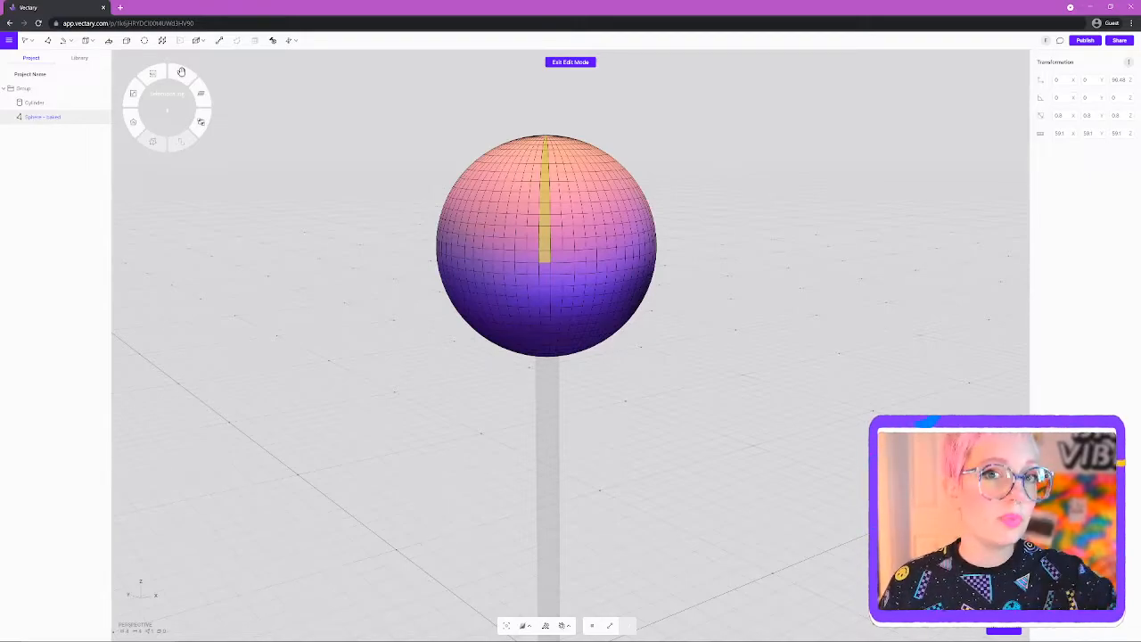
{"action": "left_click", "coordinate": [181, 72]}
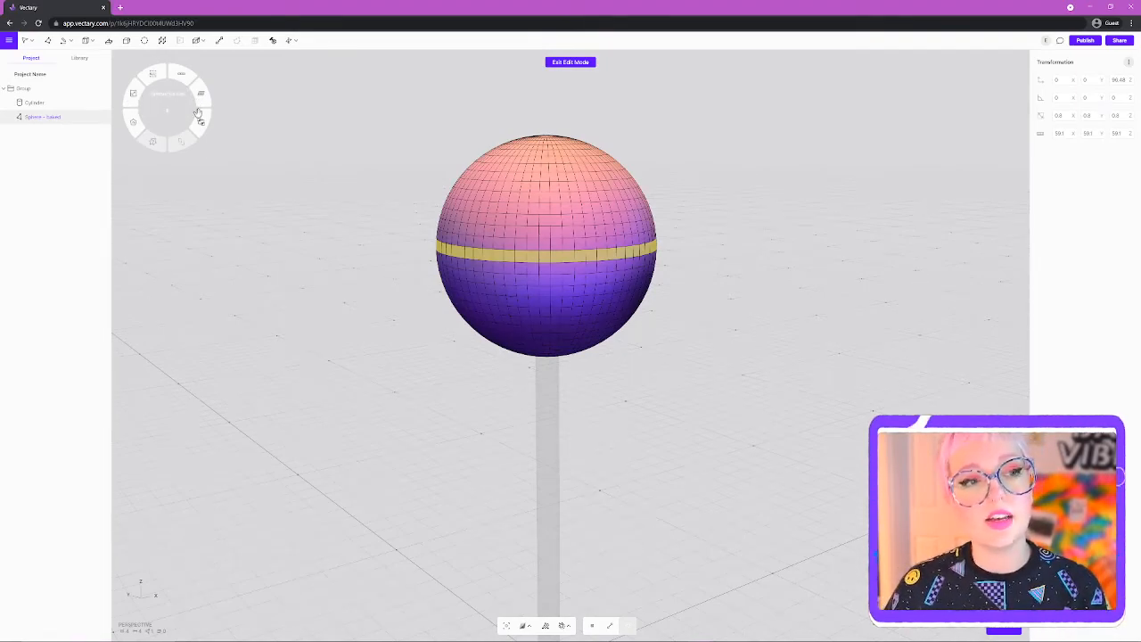
{"action": "left_click", "coordinate": [131, 94]}
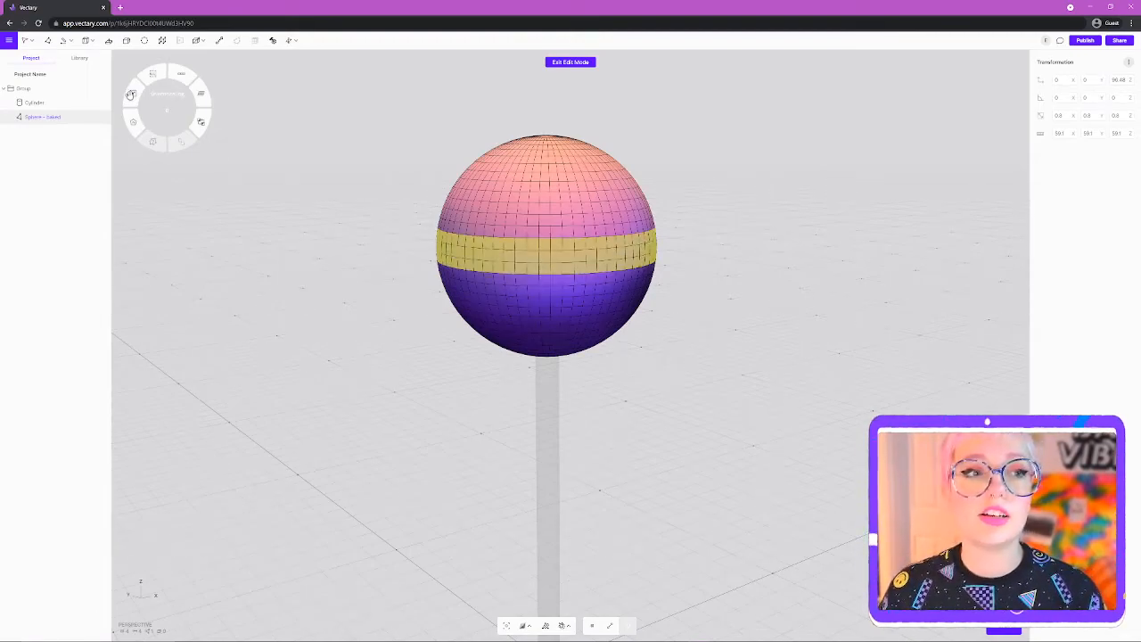
{"action": "left_click", "coordinate": [130, 95]}
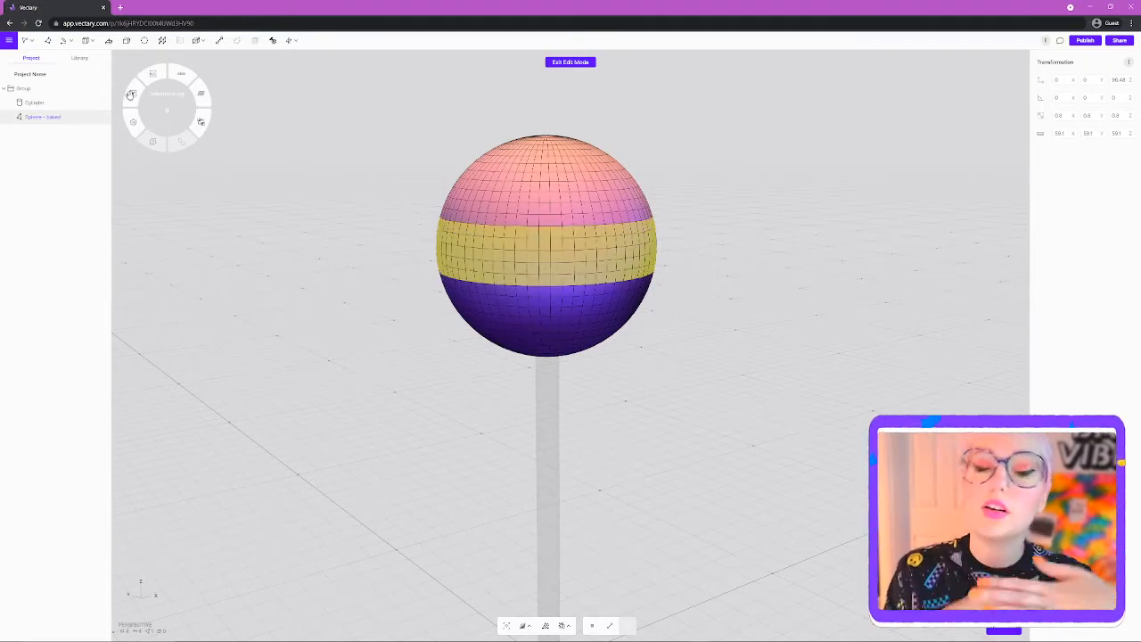
{"action": "left_click", "coordinate": [539, 254]}
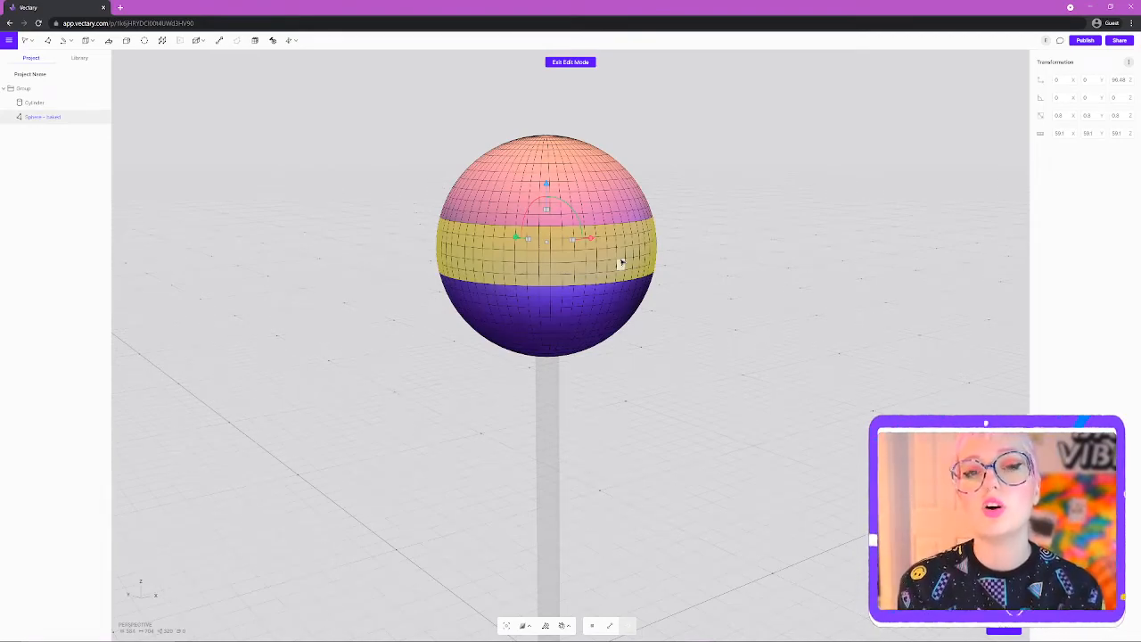
- Try sliding the middle band sideways along X, then undo the move
{"action": "middle_click_drag", "start_coordinate": [740, 286], "coordinate": [723, 251]}
{"action": "left_click_drag", "start_coordinate": [726, 365], "coordinate": [649, 426]}
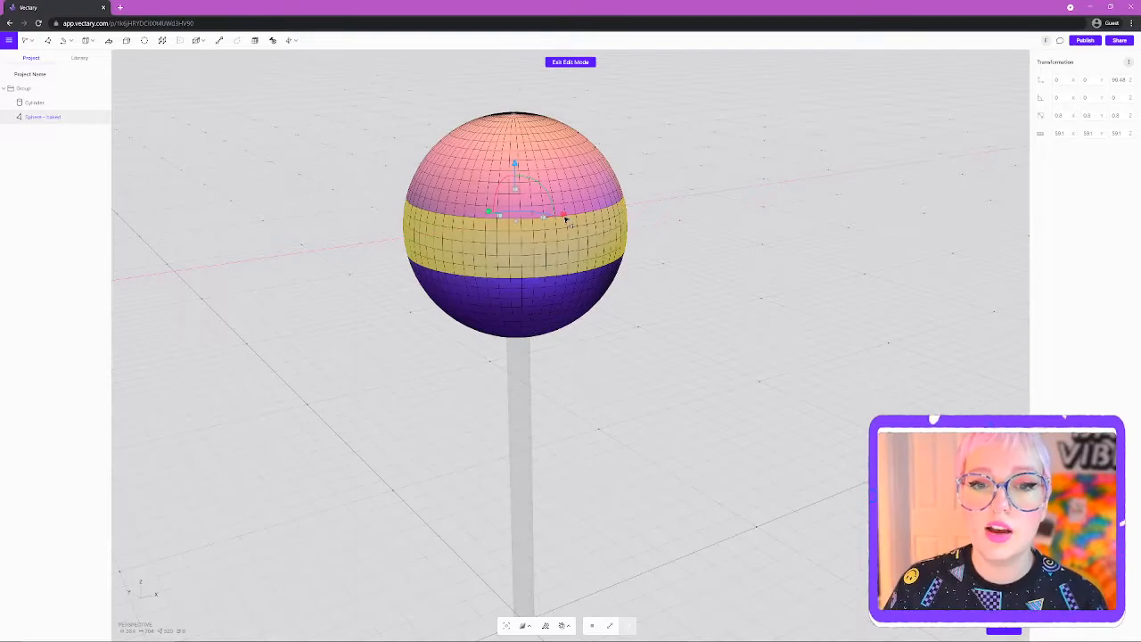
{"action": "left_click_drag", "start_coordinate": [565, 220], "coordinate": [492, 259]}
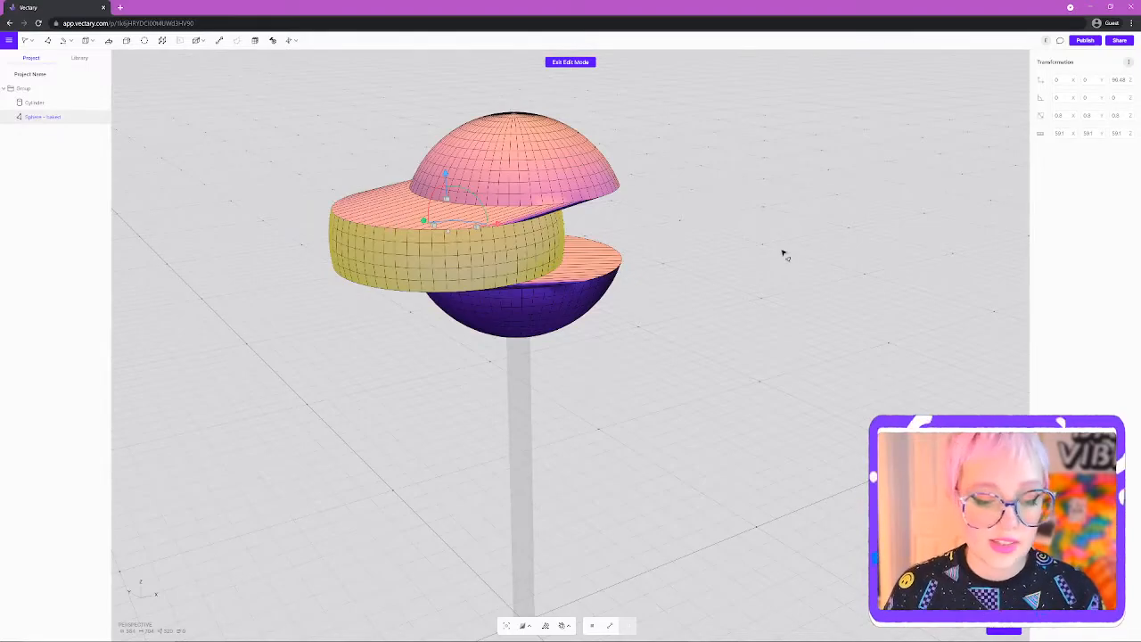
{"action": "key", "text": "ctrl+z"}
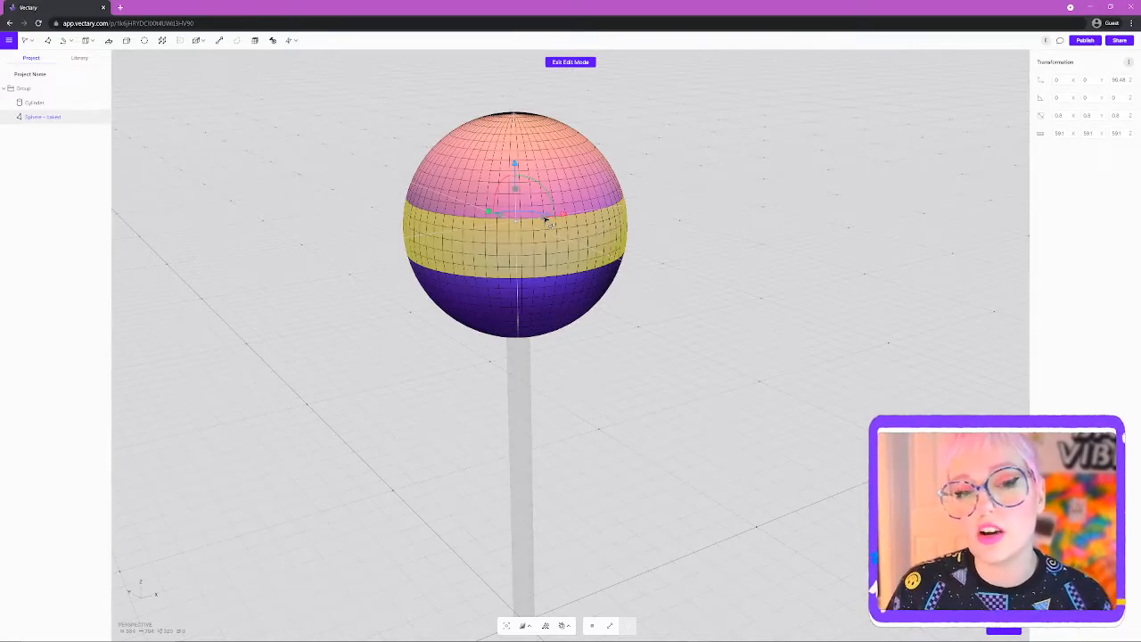
- Extrude the middle band outward past the sphere surface to form a raised ridge
{"action": "left_click_drag", "start_coordinate": [546, 218], "coordinate": [552, 225]}
{"action": "right_click_drag", "start_coordinate": [749, 374], "coordinate": [557, 301]}
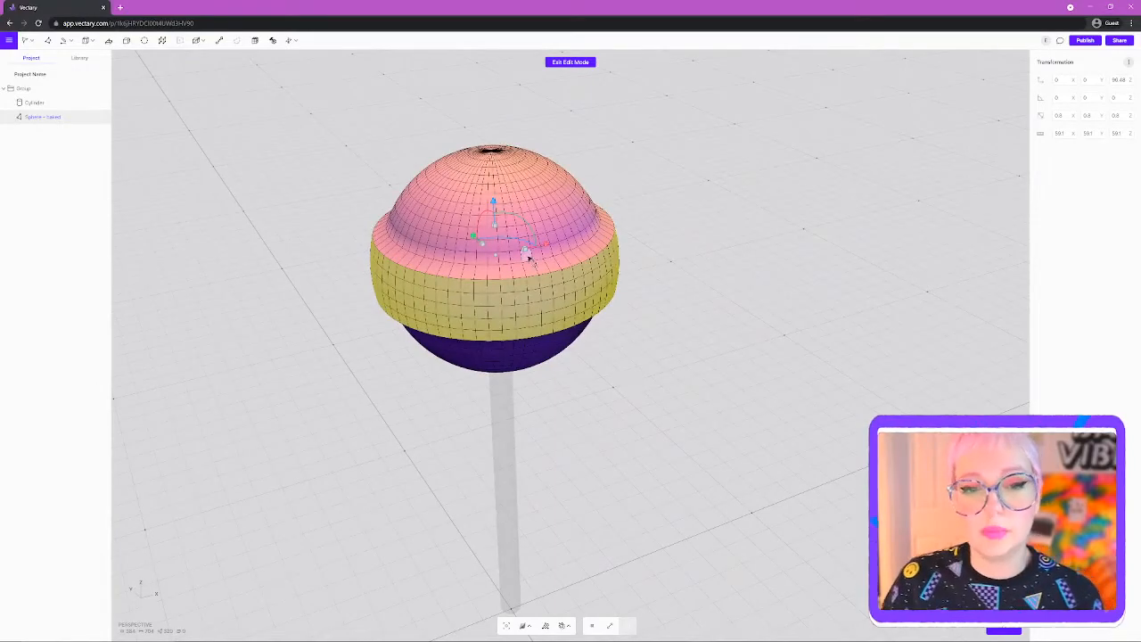
{"action": "left_click_drag", "start_coordinate": [526, 252], "coordinate": [522, 251]}
{"action": "right_click_drag", "start_coordinate": [733, 339], "coordinate": [616, 265]}
{"action": "left_click_drag", "start_coordinate": [468, 162], "coordinate": [472, 168]}
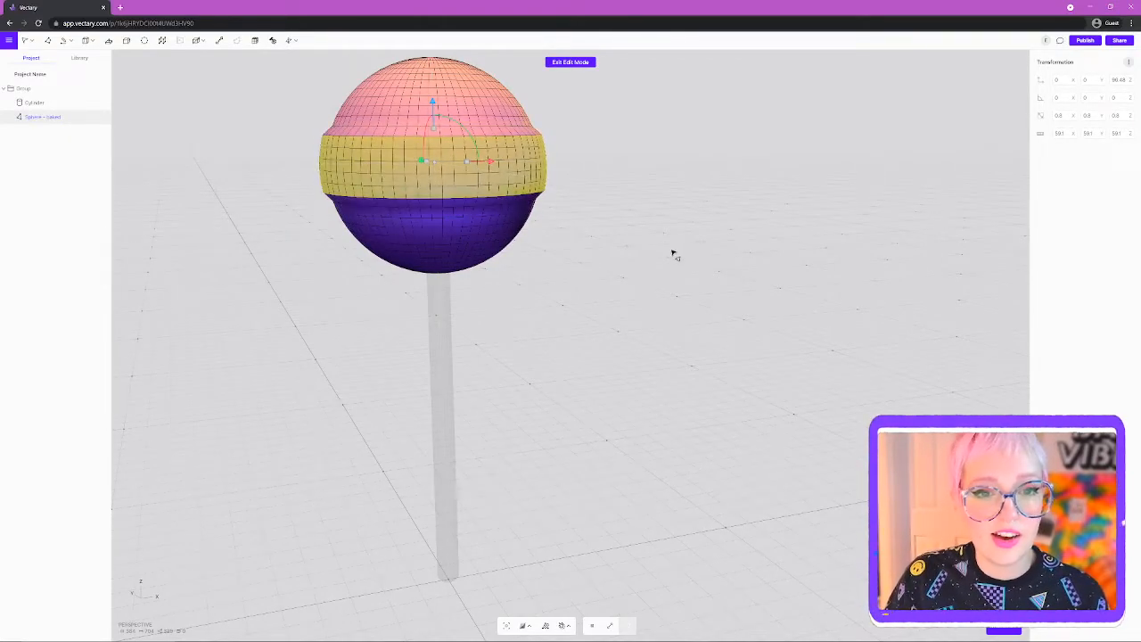
{"action": "middle_click_drag", "start_coordinate": [627, 252], "coordinate": [651, 270]}
{"action": "right_click_drag", "start_coordinate": [652, 270], "coordinate": [668, 336]}
{"action": "left_click", "coordinate": [643, 370]}
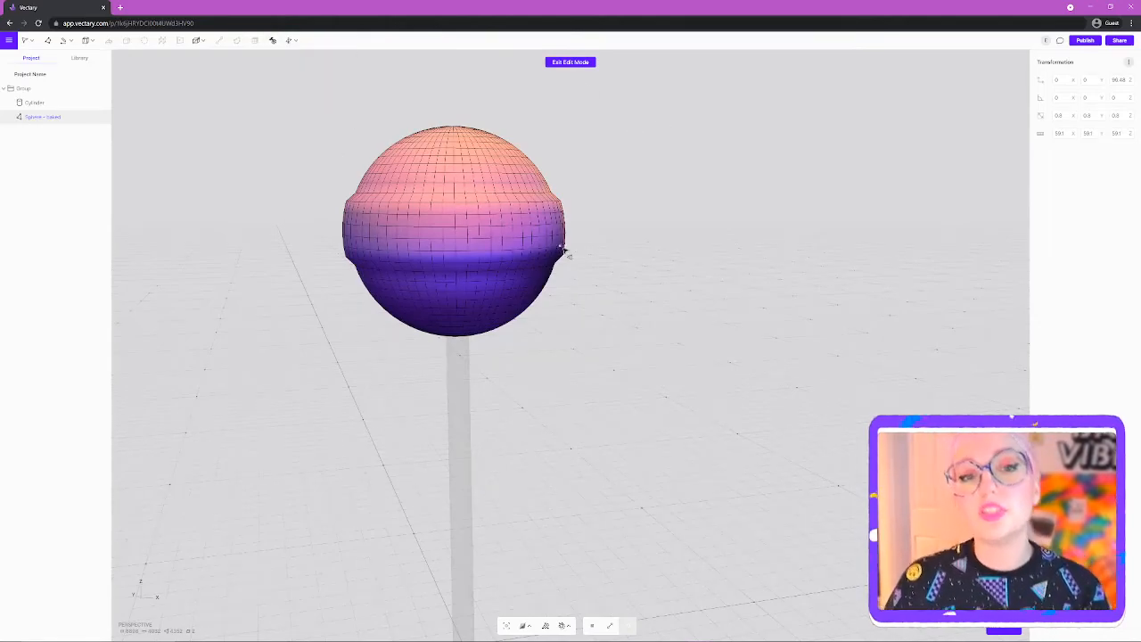
- Exit mesh edit mode and set the candy head material to 81% opacity and 31% roughness
{"action": "left_click", "coordinate": [582, 63]}
{"action": "scroll", "coordinate": [318, 336], "scroll_direction": "down", "scroll_amount": 3}
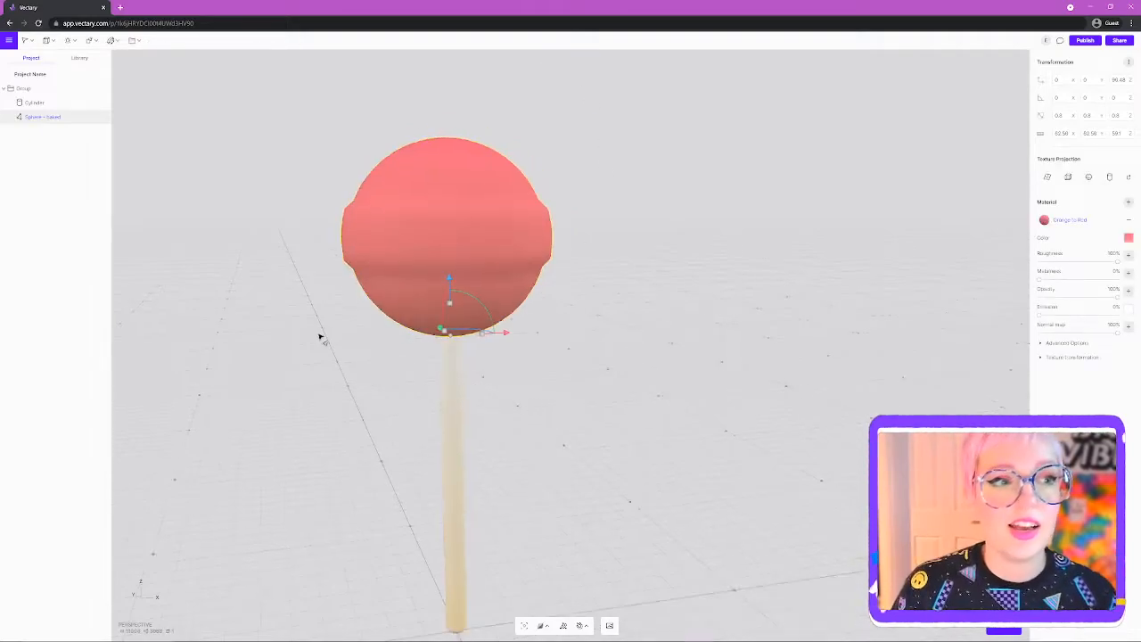
{"action": "right_click_drag", "start_coordinate": [303, 395], "coordinate": [441, 372]}
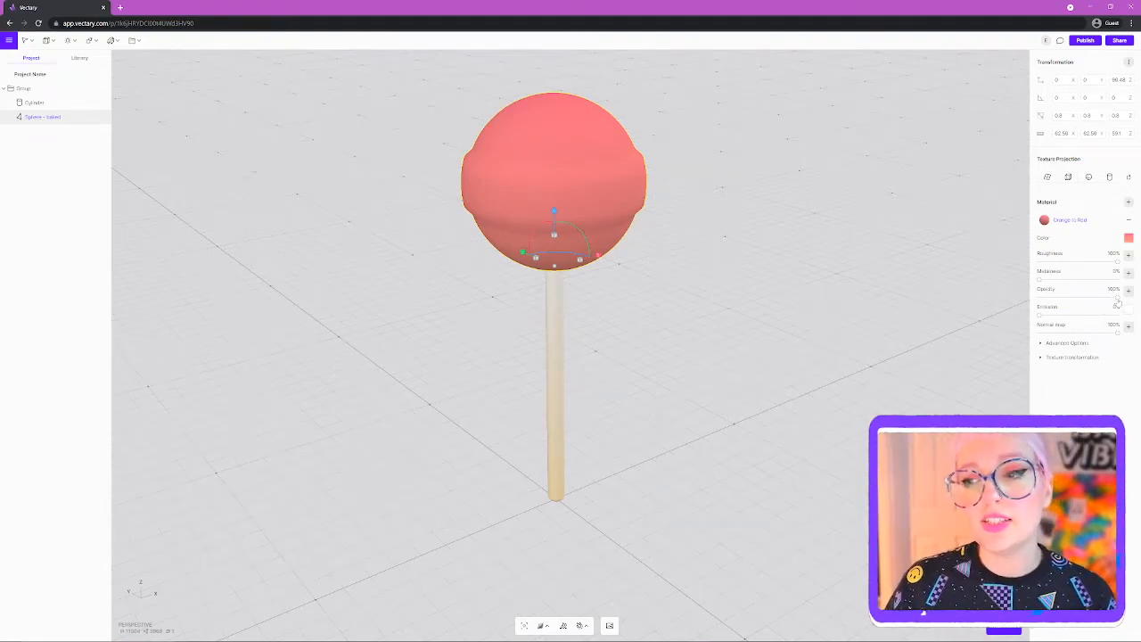
{"action": "left_click_drag", "start_coordinate": [1117, 301], "coordinate": [1101, 305]}
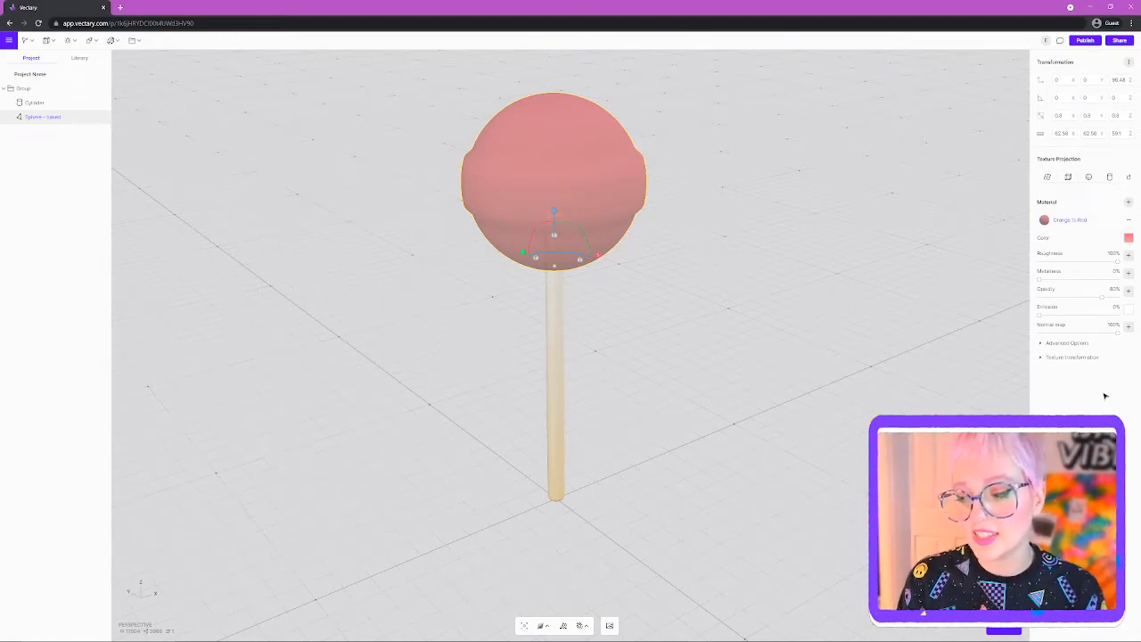
{"action": "left_click_drag", "start_coordinate": [1116, 262], "coordinate": [1058, 266]}
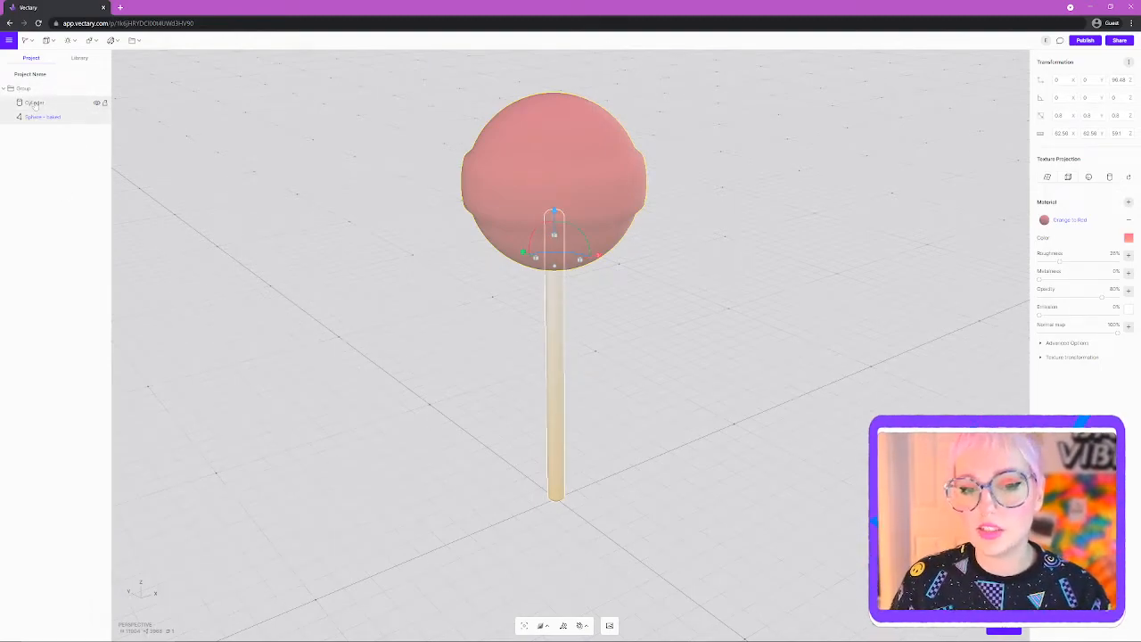
{"action": "left_click", "coordinate": [35, 103]}
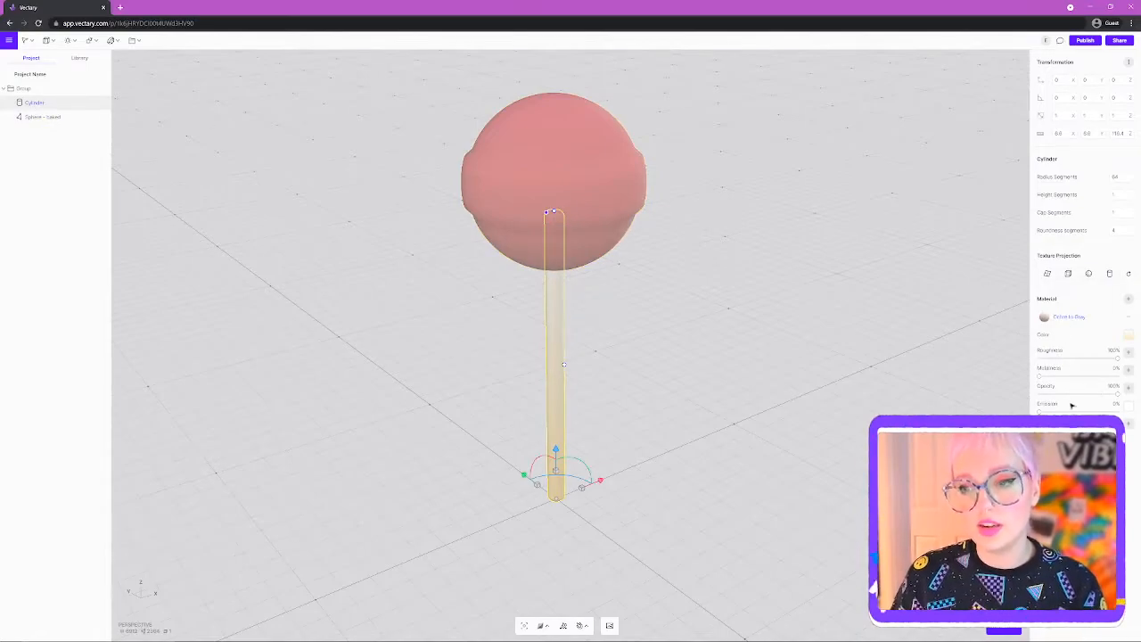
{"action": "left_click", "coordinate": [5, 88]}
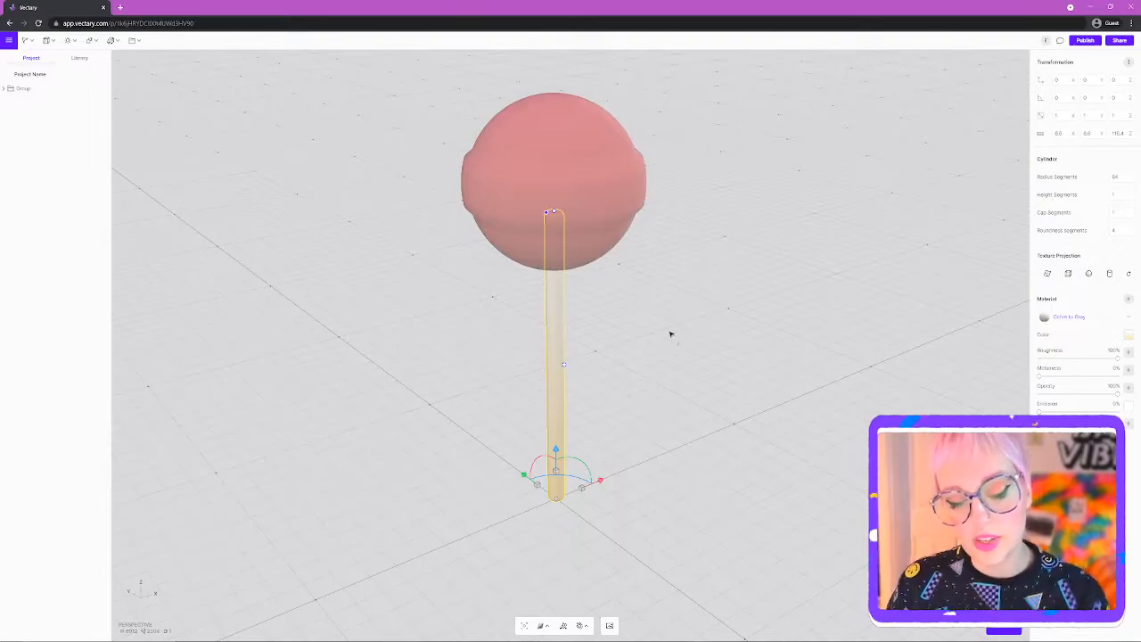
{"action": "scroll", "coordinate": [687, 325], "scroll_direction": "down", "scroll_amount": 3}
{"action": "left_click_drag", "start_coordinate": [697, 422], "coordinate": [623, 447]}
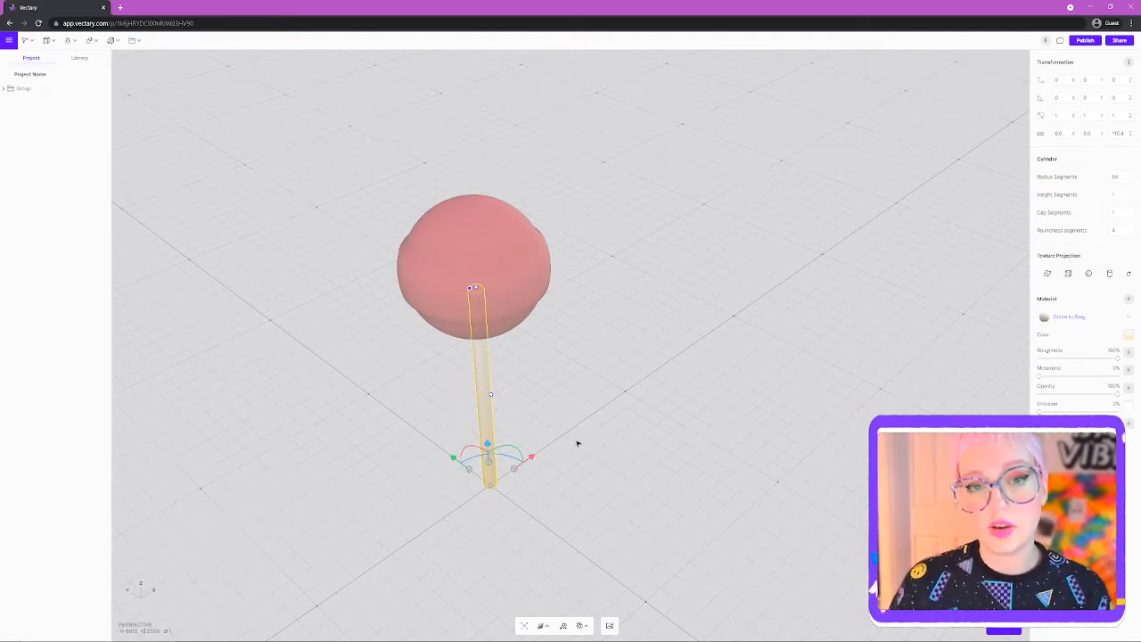
{"action": "left_click_drag", "start_coordinate": [580, 437], "coordinate": [589, 456]}
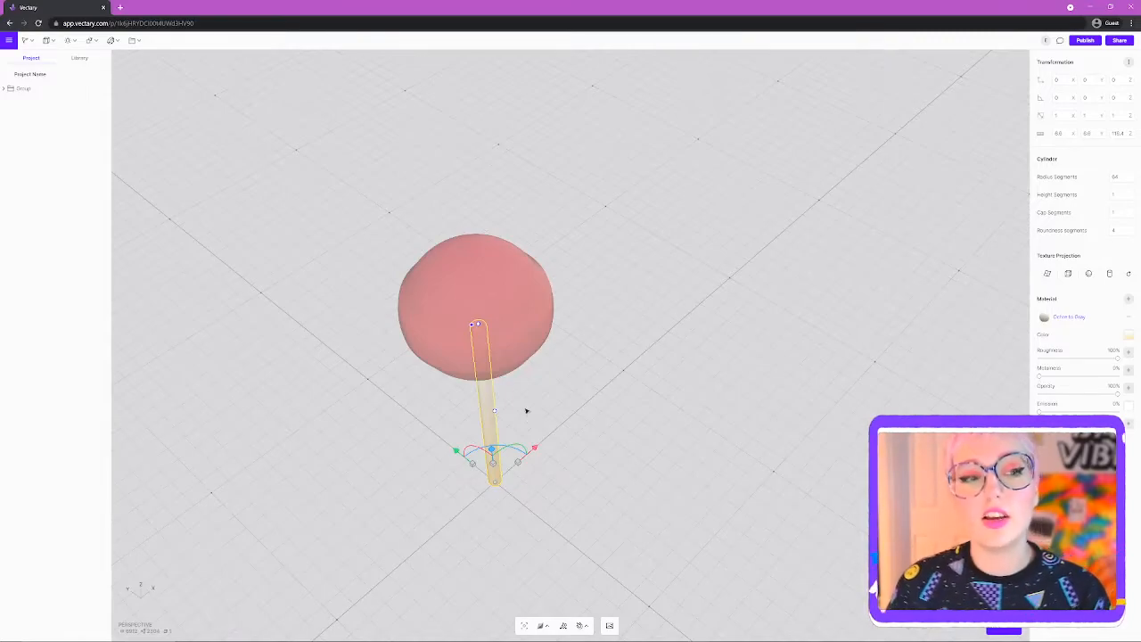
{"action": "left_click_drag", "start_coordinate": [571, 464], "coordinate": [759, 565]}
{"action": "left_click_drag", "start_coordinate": [690, 530], "coordinate": [656, 302]}
{"action": "left_click_drag", "start_coordinate": [658, 387], "coordinate": [708, 519]}
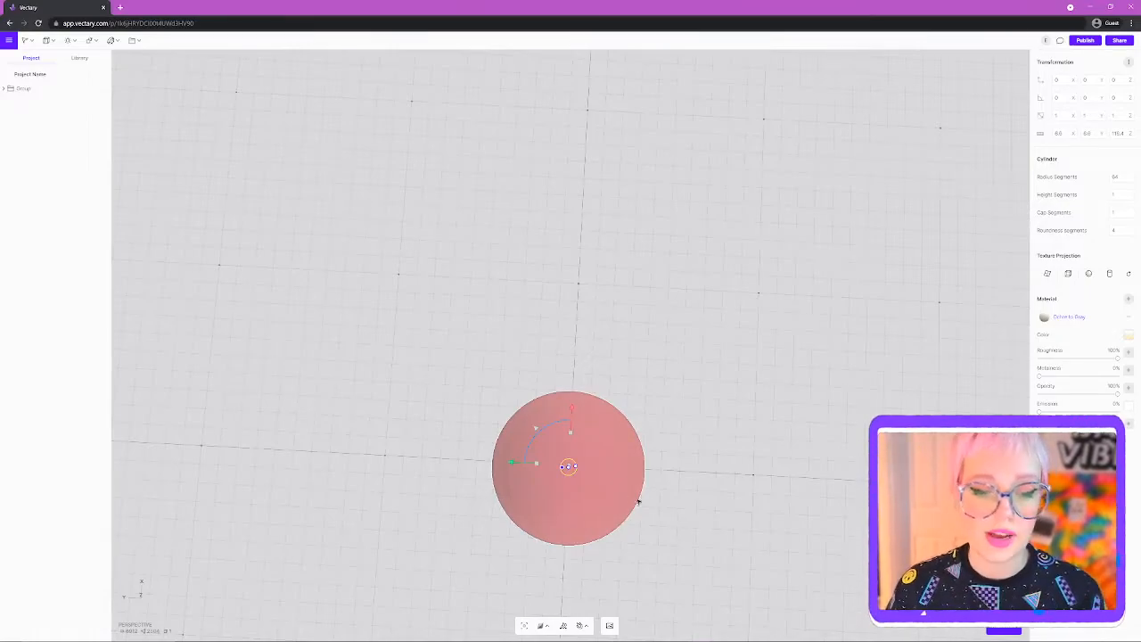
{"action": "left_click_drag", "start_coordinate": [669, 545], "coordinate": [584, 291]}
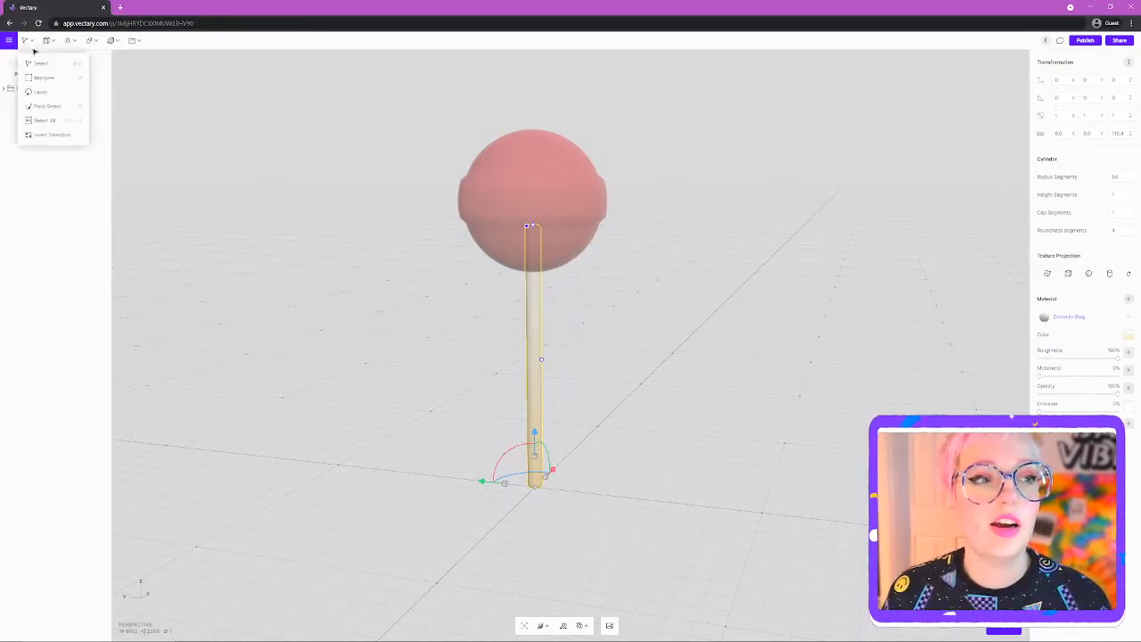
- Select the lollipop Group, raise it along Z and slide it along X, ending on a front view
{"action": "left_click", "coordinate": [4, 89]}
{"action": "left_click", "coordinate": [25, 88]}
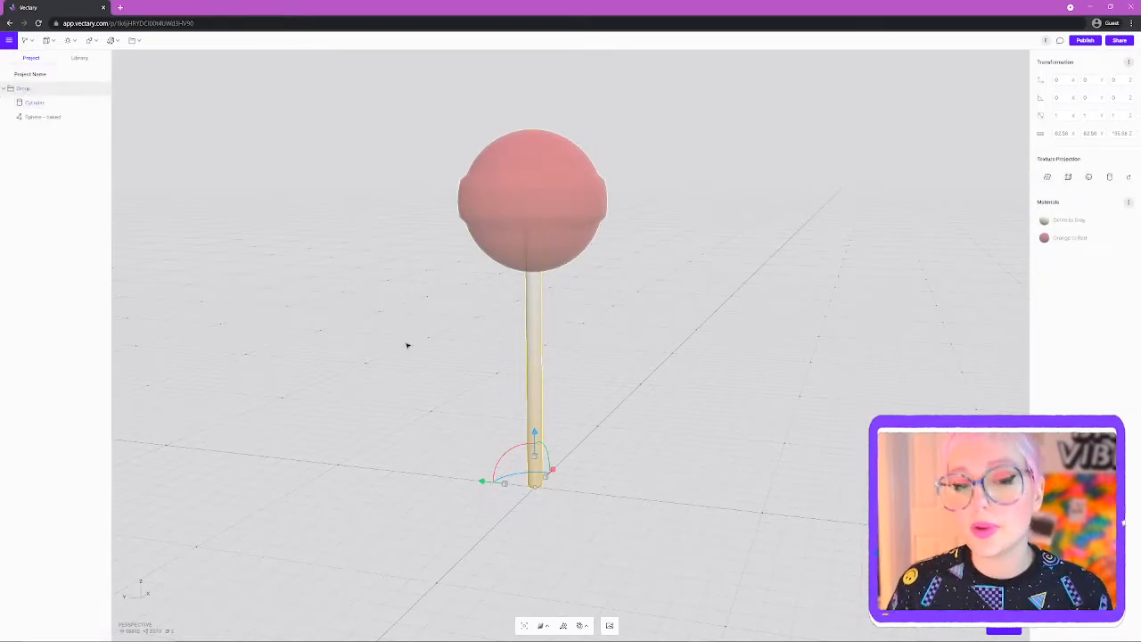
{"action": "left_click_drag", "start_coordinate": [683, 458], "coordinate": [596, 513]}
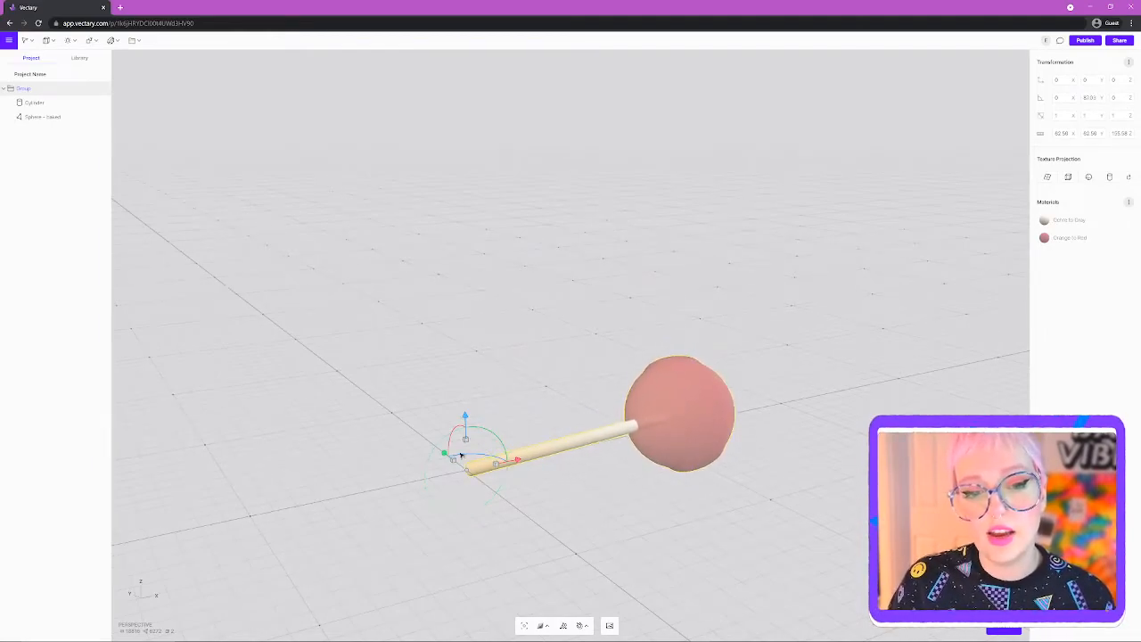
{"action": "left_click_drag", "start_coordinate": [465, 417], "coordinate": [461, 361]}
{"action": "left_click_drag", "start_coordinate": [637, 475], "coordinate": [746, 532]}
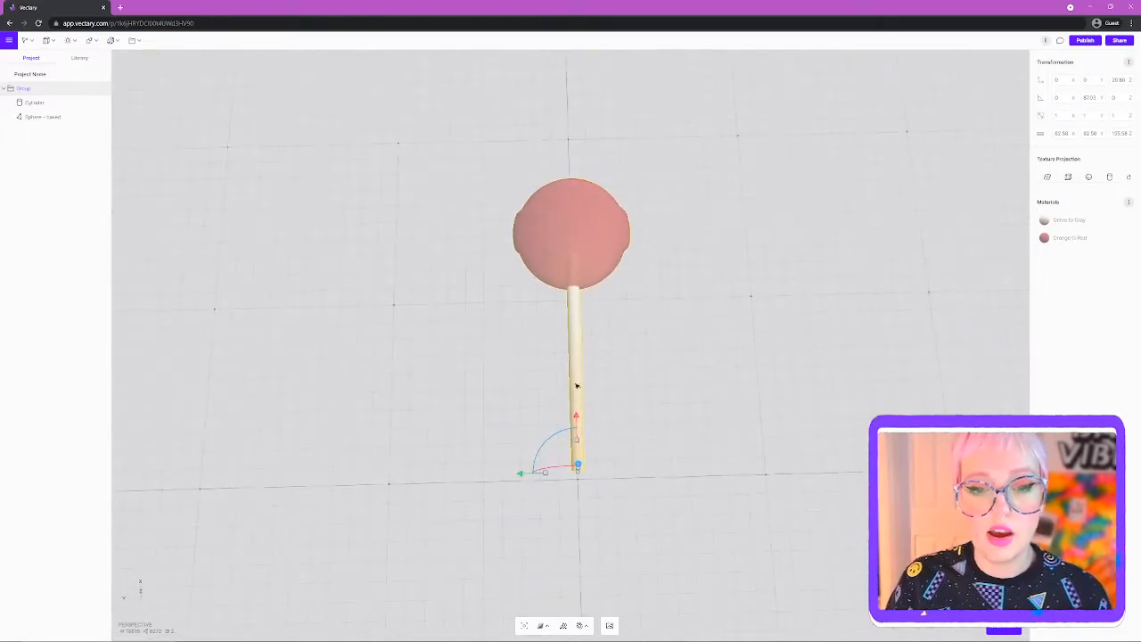
{"action": "left_click_drag", "start_coordinate": [578, 425], "coordinate": [493, 531]}
{"action": "left_click_drag", "start_coordinate": [678, 449], "coordinate": [474, 213]}
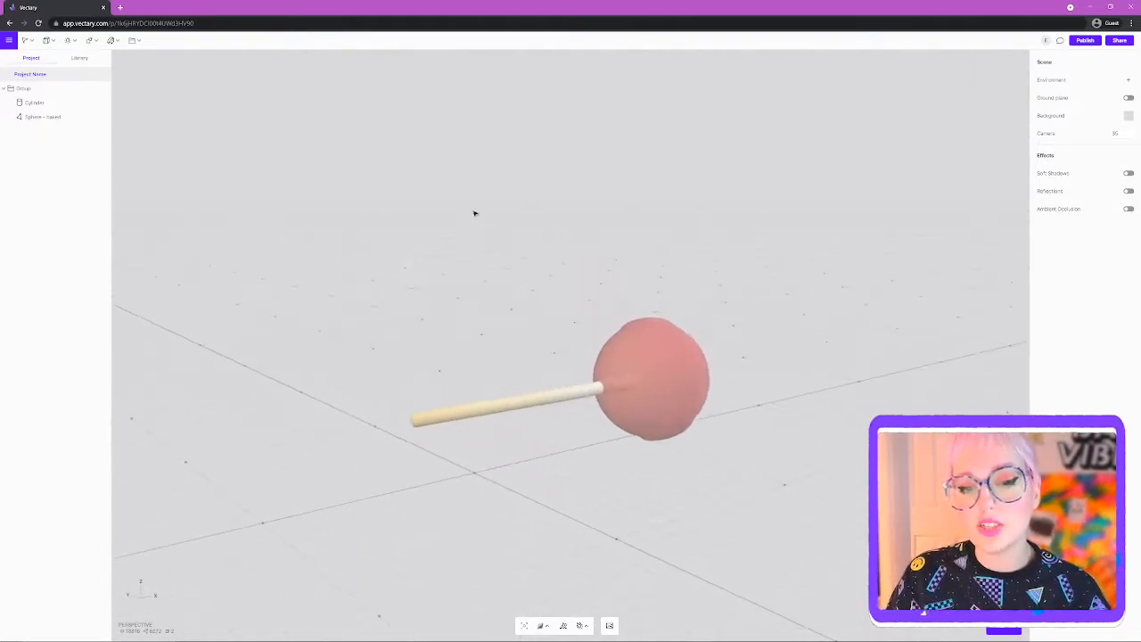
{"action": "left_click_drag", "start_coordinate": [731, 478], "coordinate": [647, 509]}
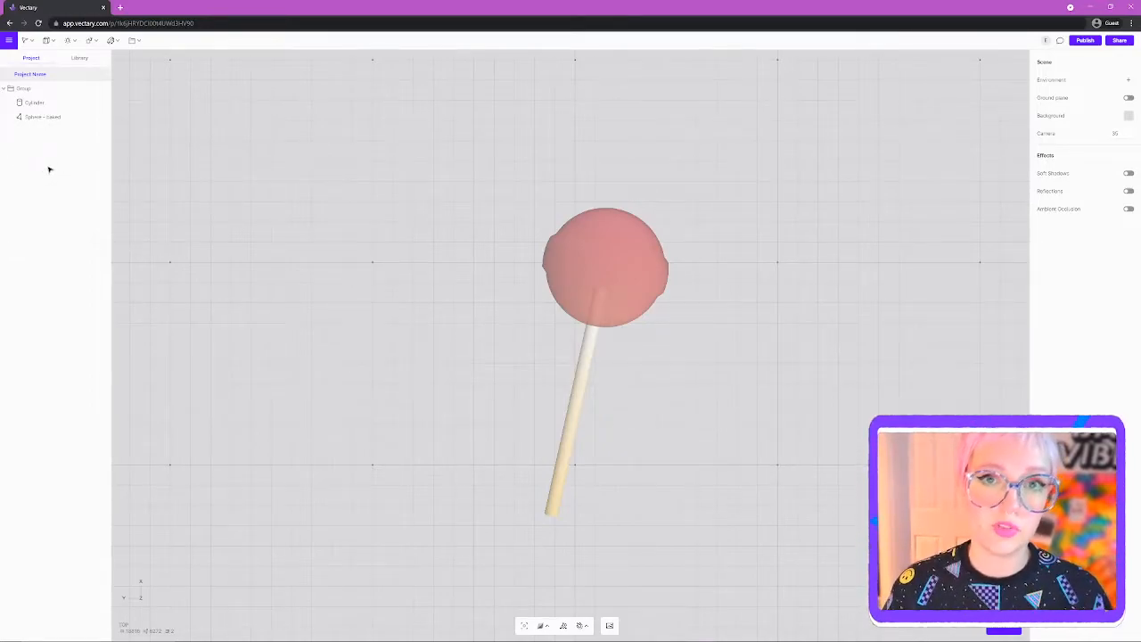
- Export the model with GLB as the file format and download it as Project Name.glb
{"action": "left_click", "coordinate": [9, 41]}
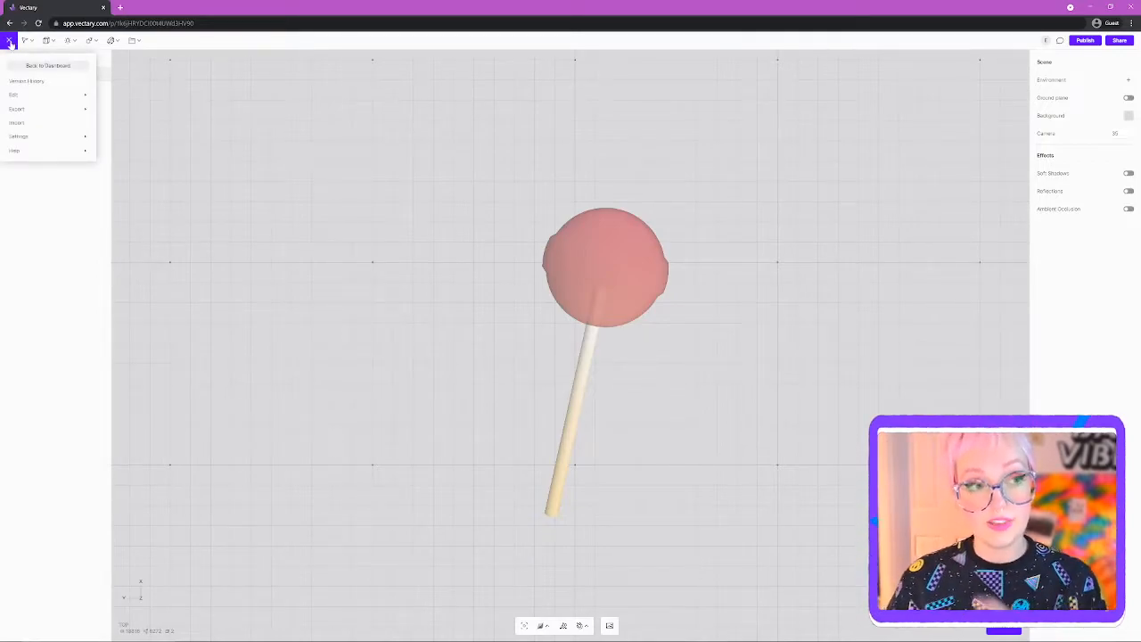
{"action": "mouse_move", "coordinate": [30, 109]}
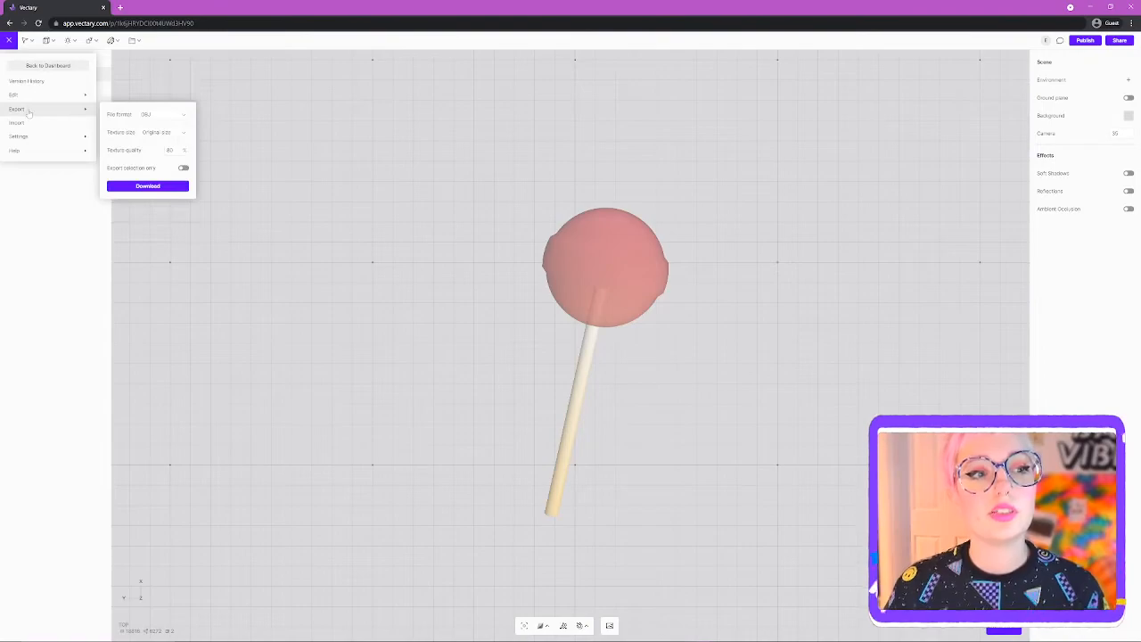
{"action": "left_click", "coordinate": [165, 115]}
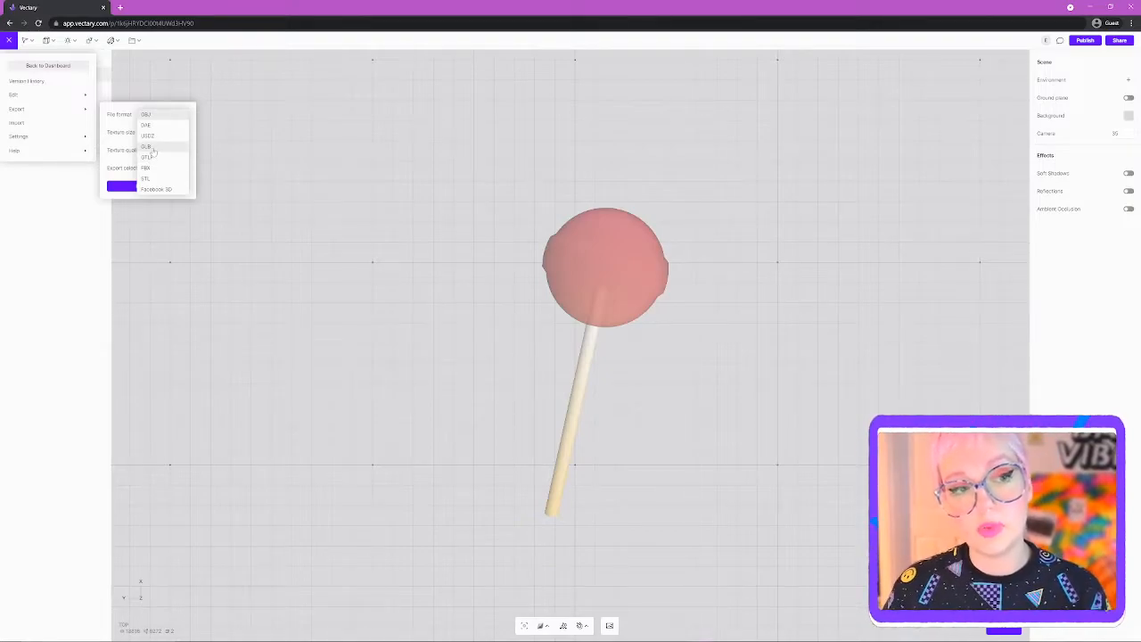
{"action": "left_click", "coordinate": [152, 147]}
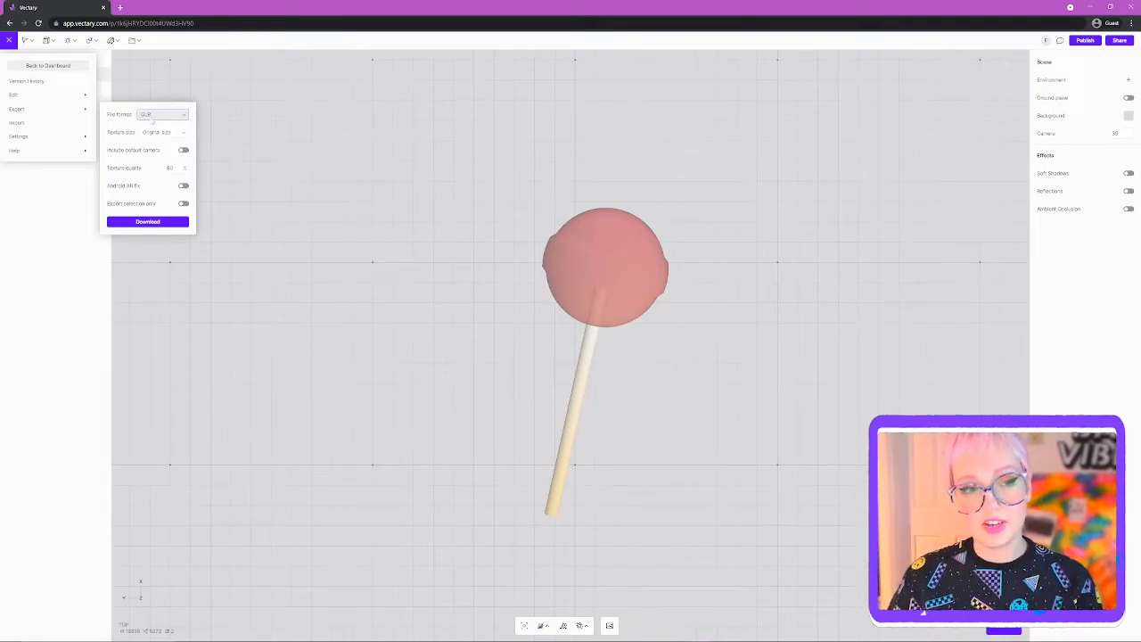
{"action": "left_click", "coordinate": [148, 222]}
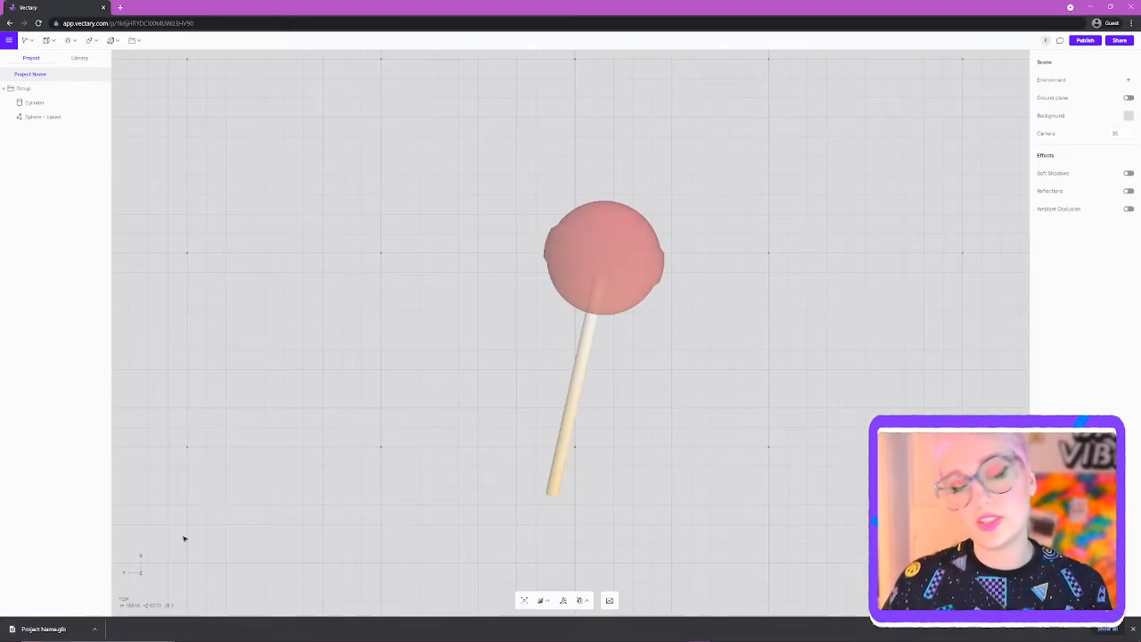
- Show the downloaded GLB file in its Downloads folder
{"action": "left_click", "coordinate": [94, 629]}
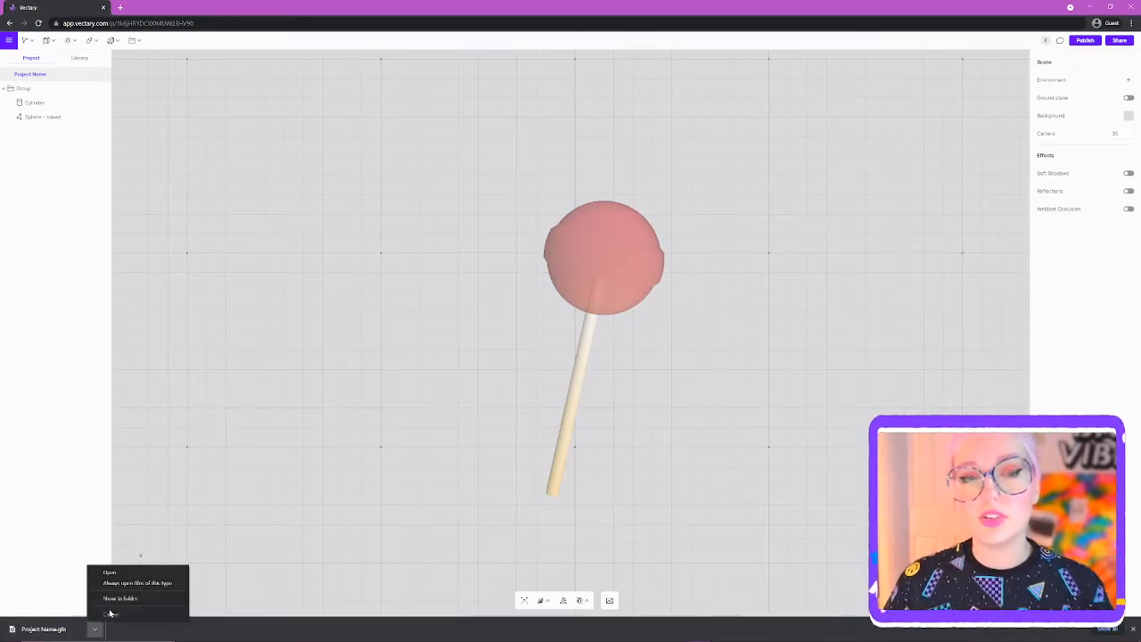
{"action": "left_click", "coordinate": [118, 598]}
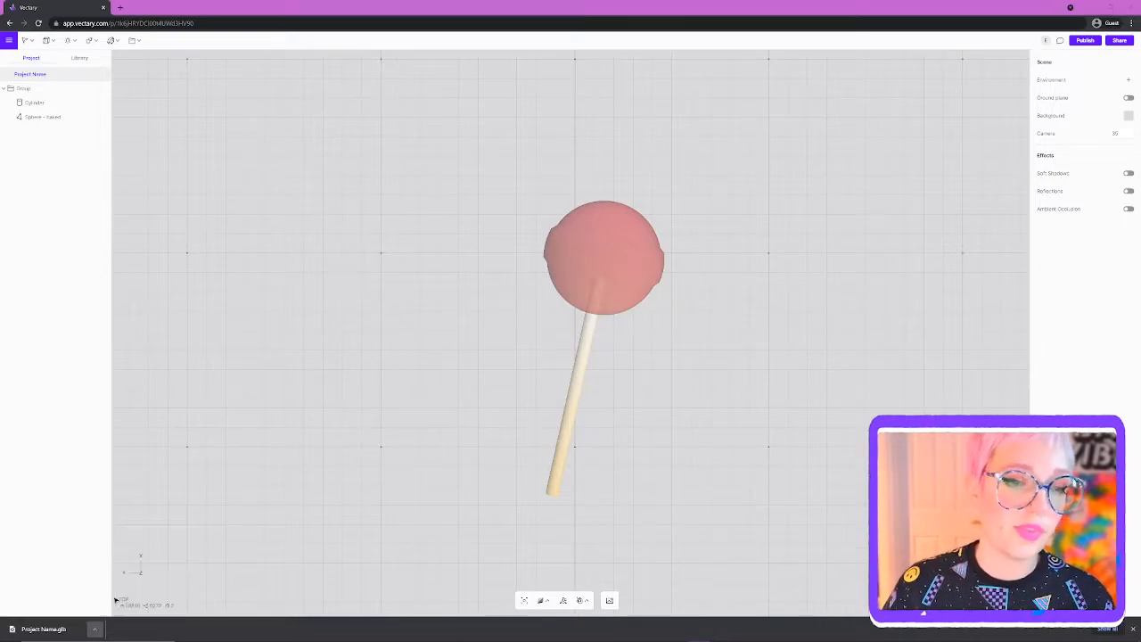
{"action": "left_click_drag", "start_coordinate": [745, 136], "coordinate": [504, 93]}
- Rename the downloaded model file to lollipop
{"action": "left_click", "coordinate": [419, 193]}
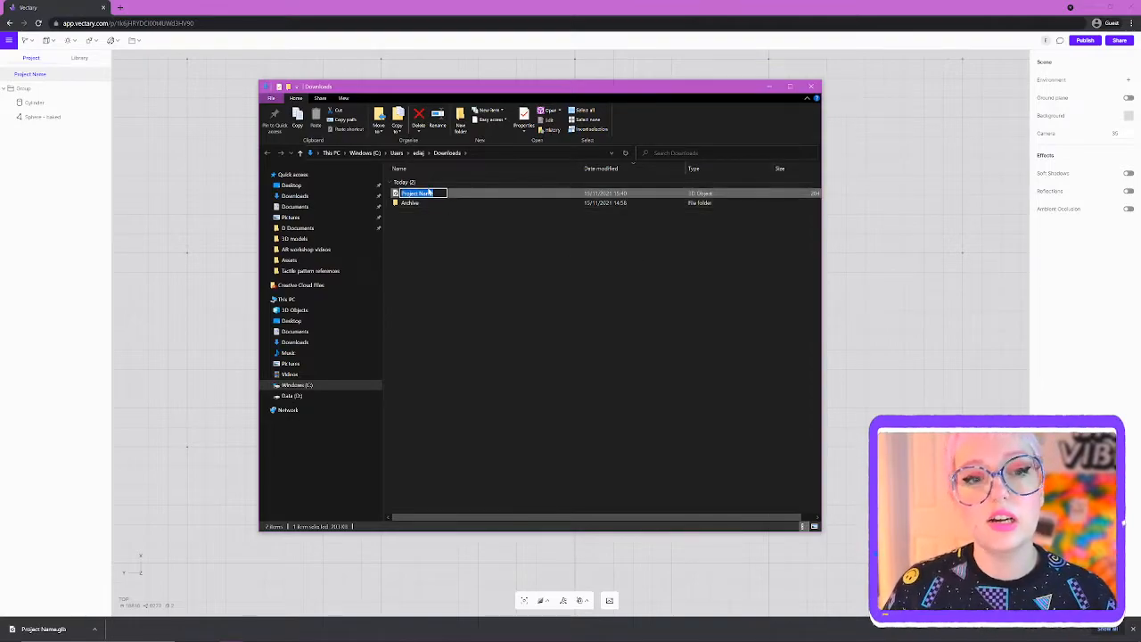
{"action": "type", "text": "lo"}
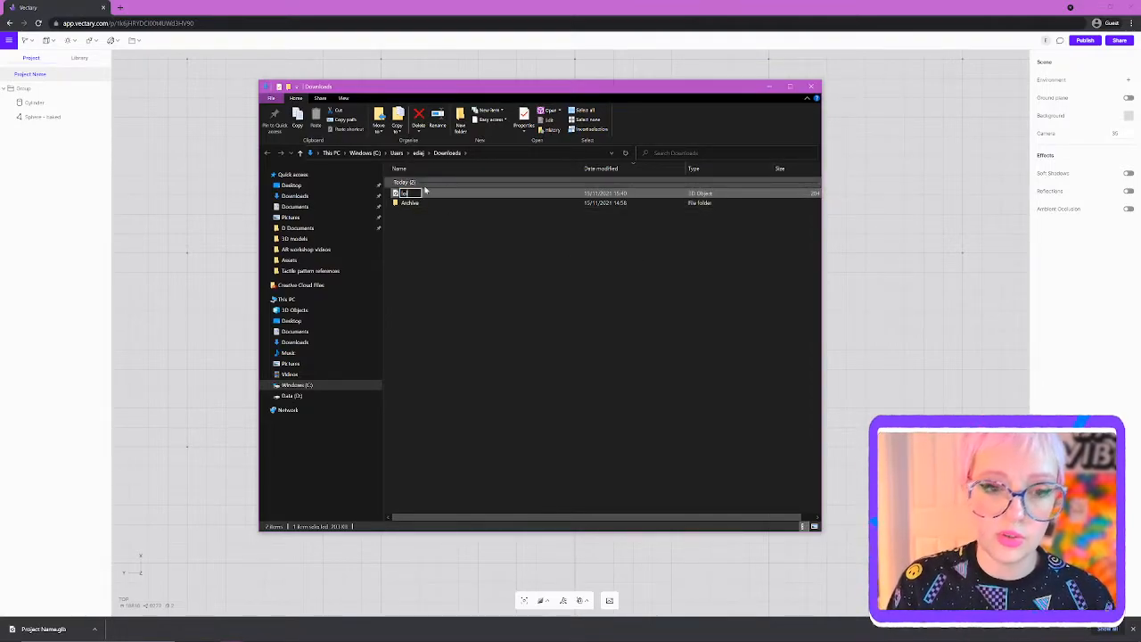
{"action": "type", "text": "llipop"}
{"action": "left_click", "coordinate": [491, 291]}
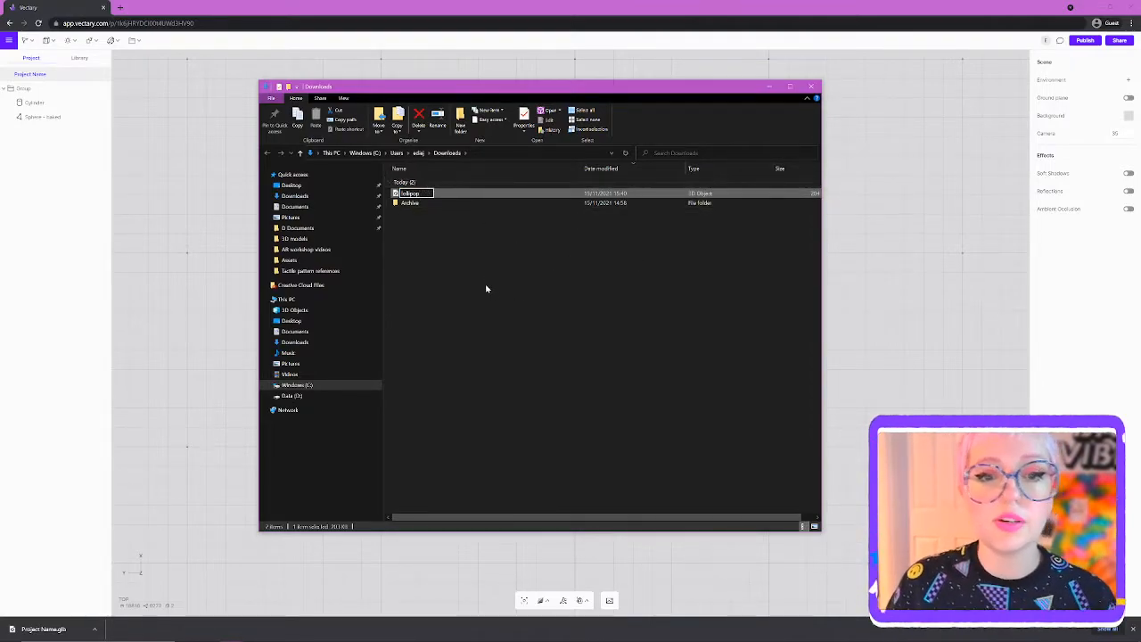
{"action": "left_click", "coordinate": [410, 193]}
{"action": "left_click_drag", "start_coordinate": [558, 86], "coordinate": [1024, 108]}
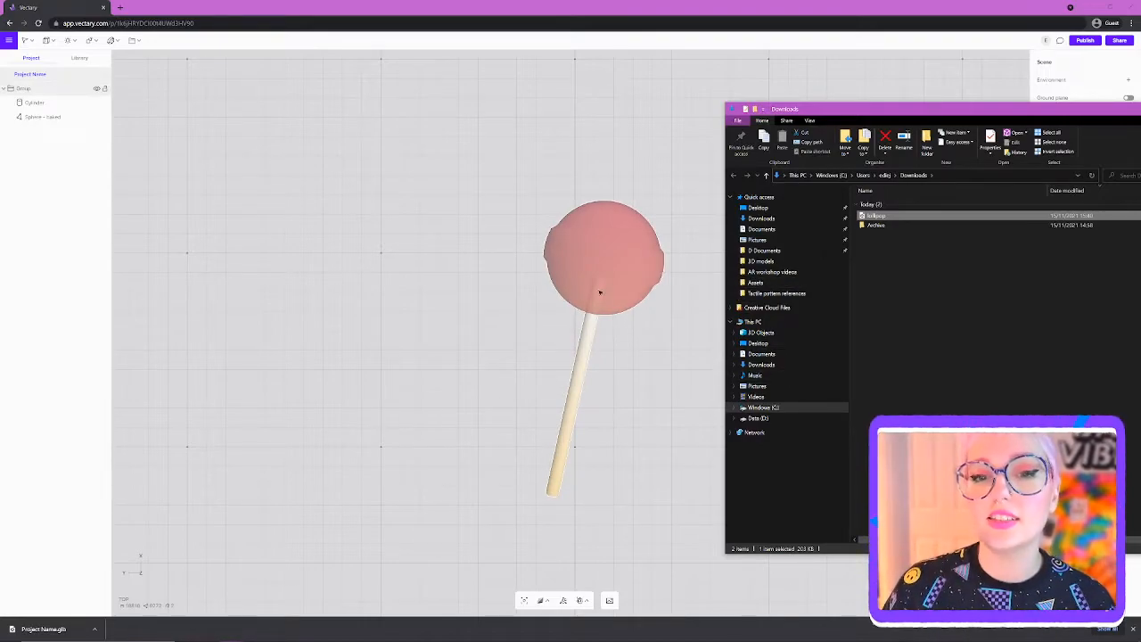
{"action": "left_click_drag", "start_coordinate": [887, 104], "coordinate": [402, 90]}
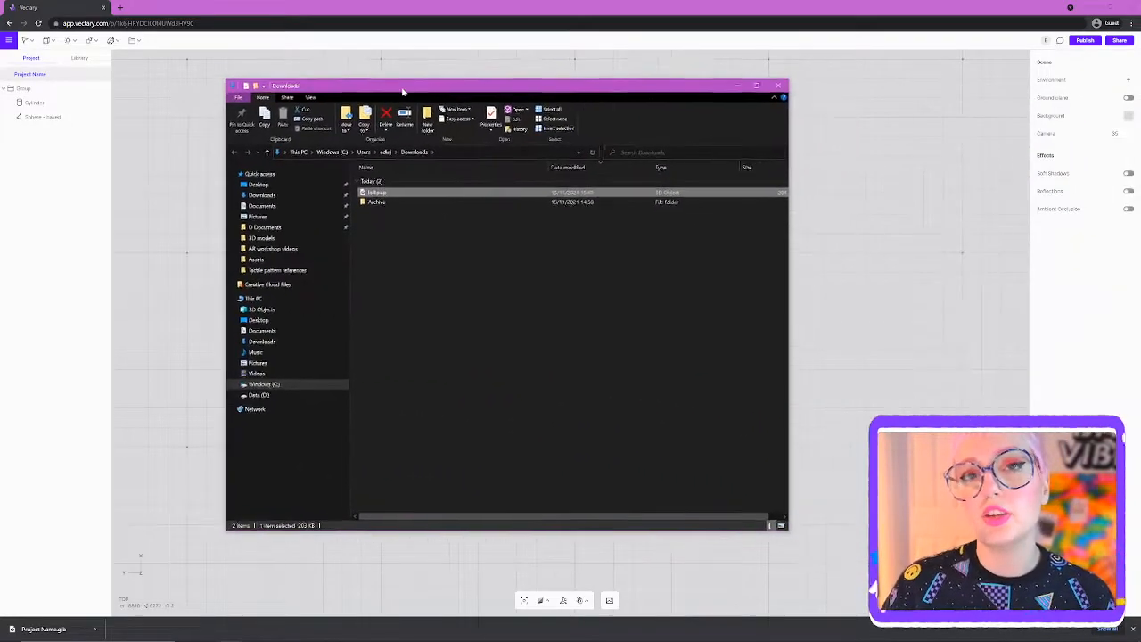
{"action": "left_click", "coordinate": [449, 259]}
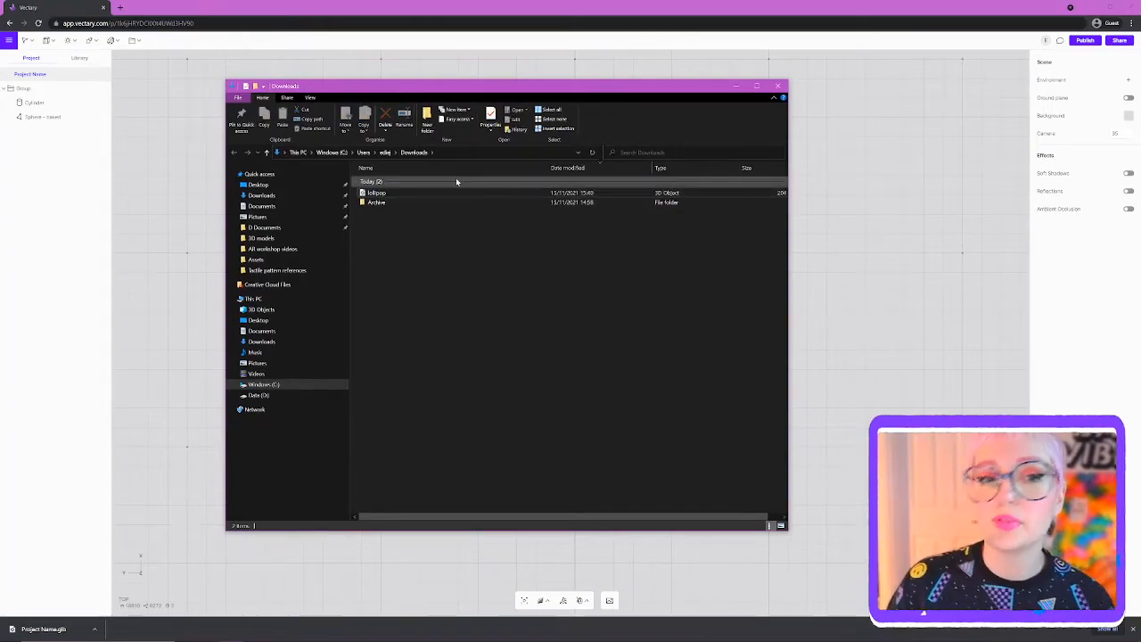